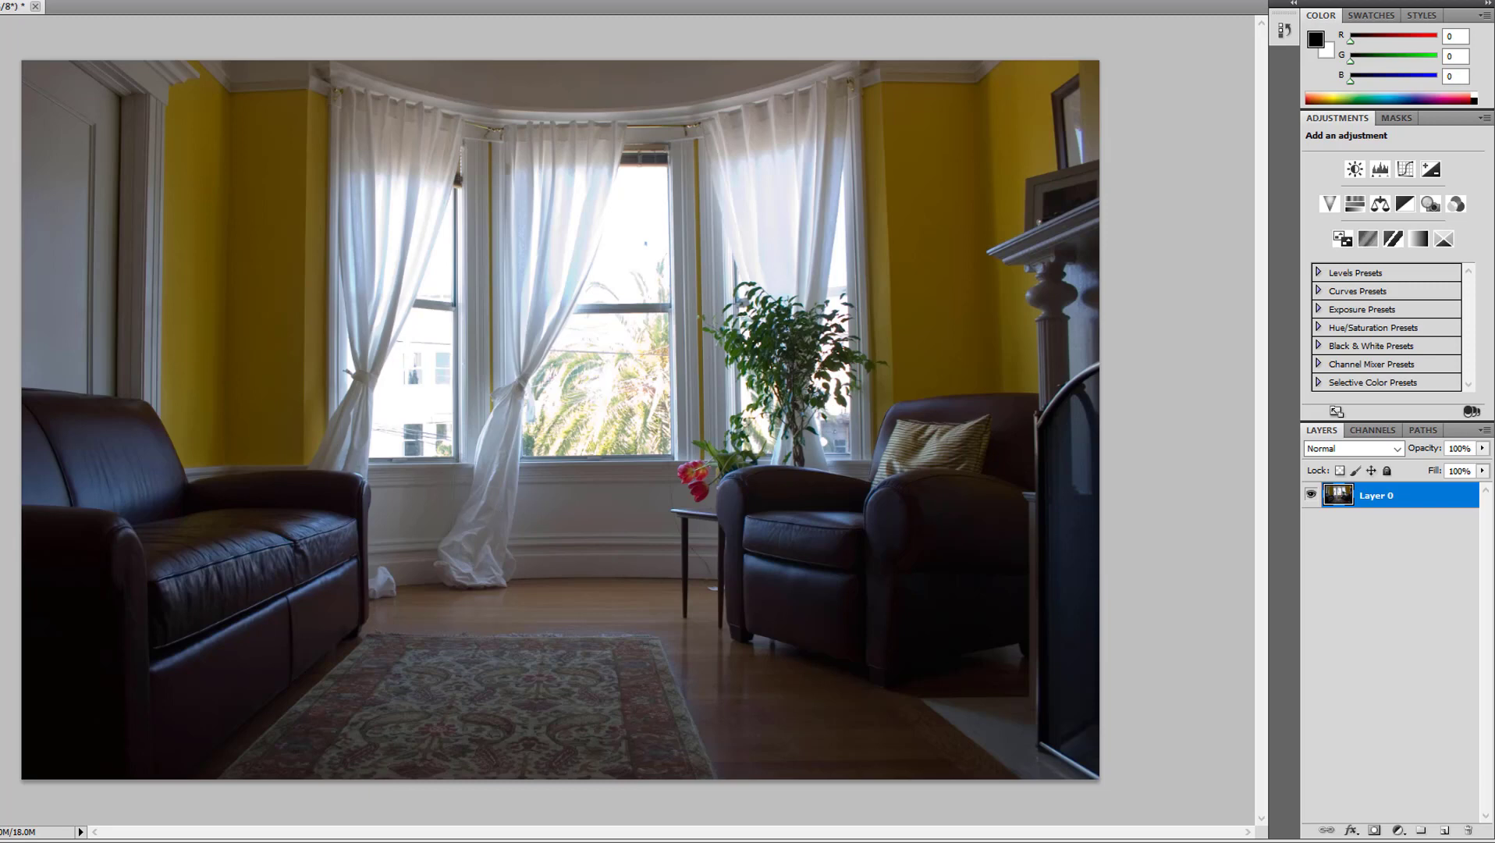
# Apply a Brightness/Contrast adjustment directly to Layer 0 with brightness 93 and contrast 78, and undo it.
pyautogui.hotkey('alt', 'i')
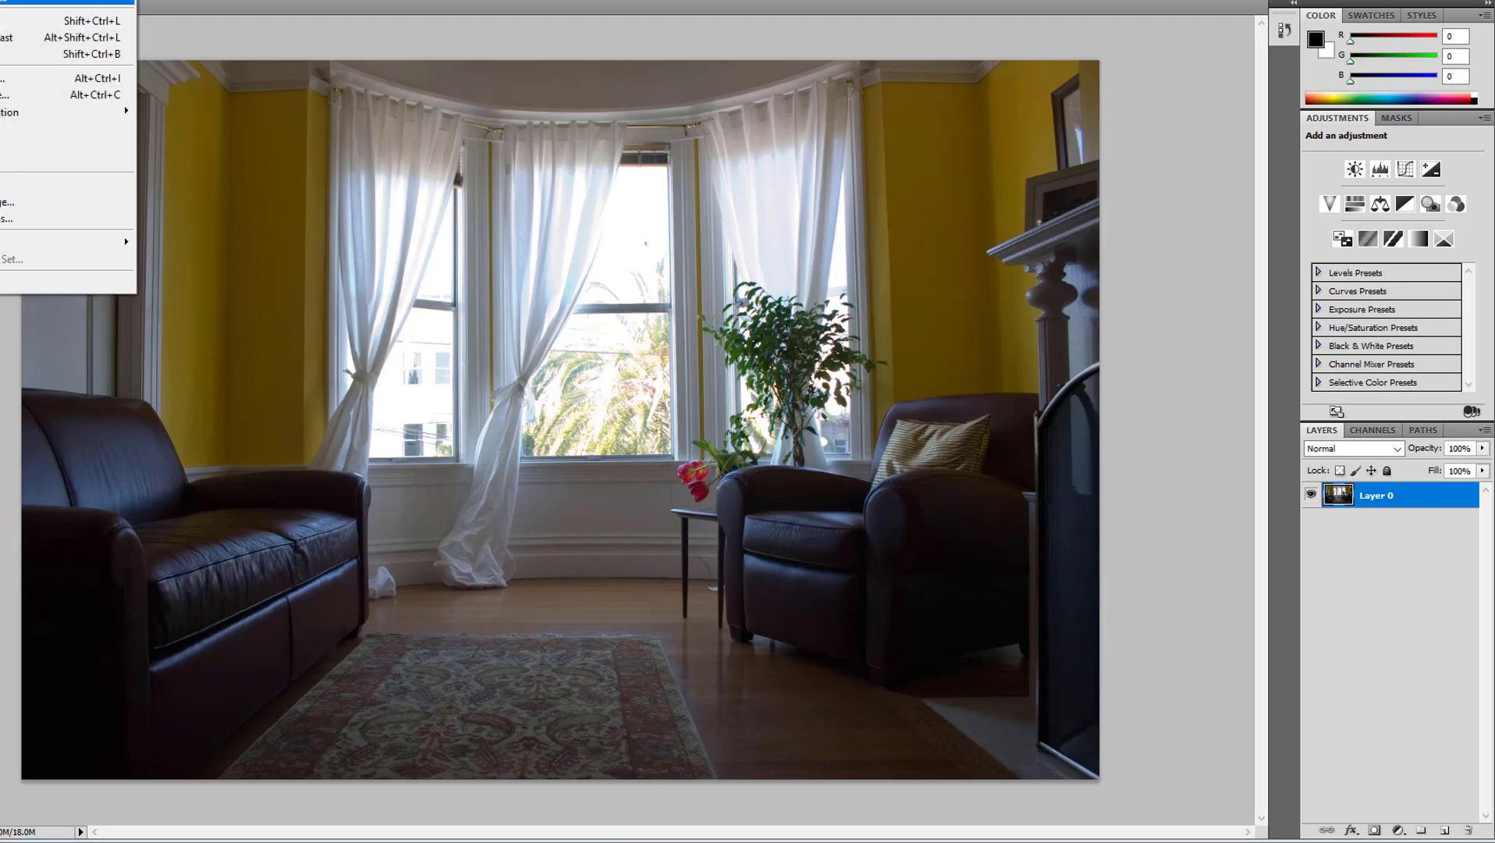
pyautogui.moveTo(62, 2)
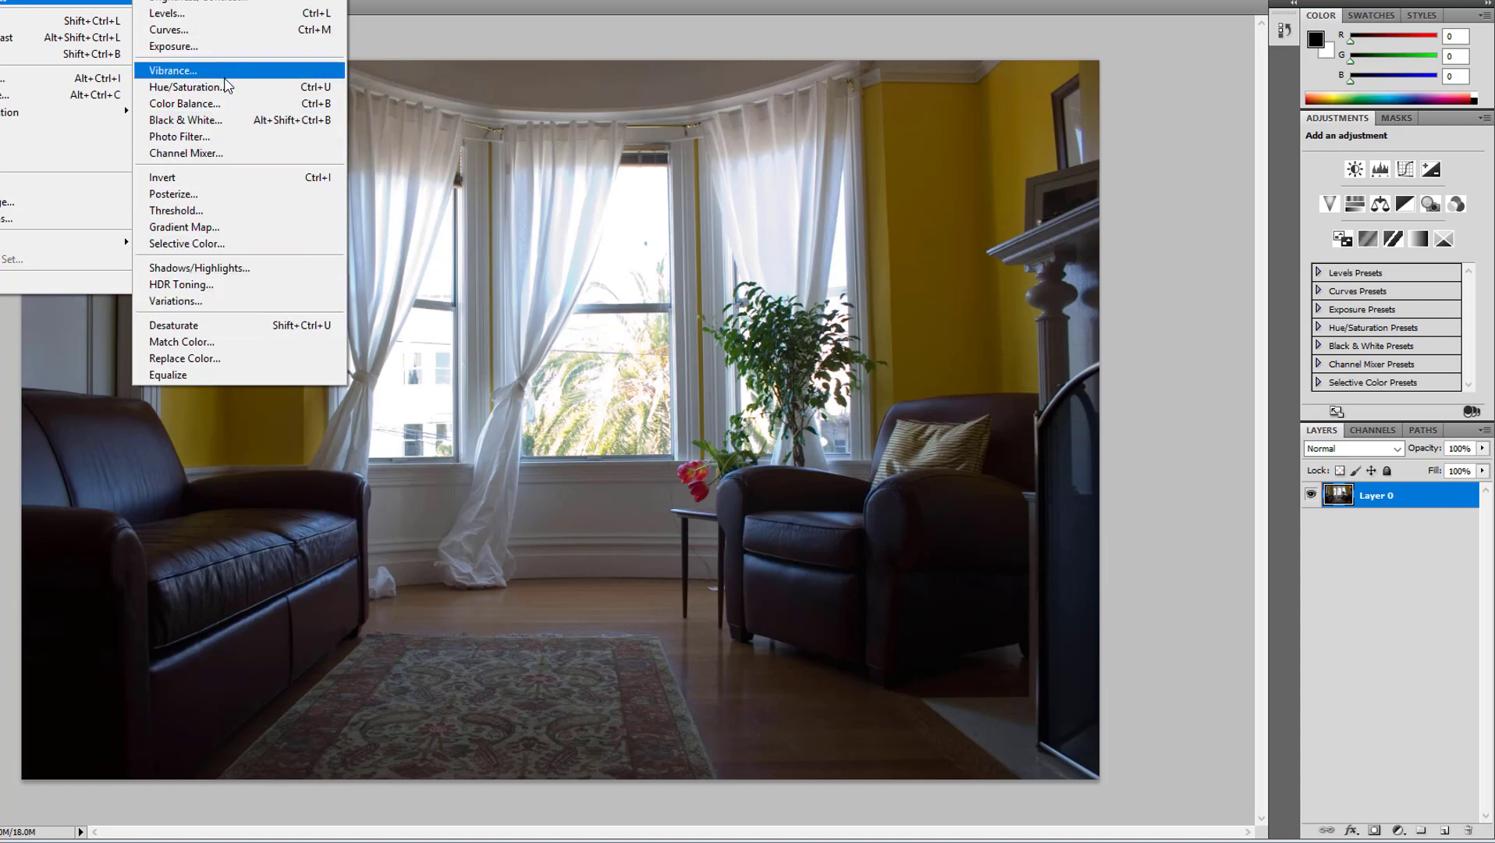
pyautogui.click(238, 4)
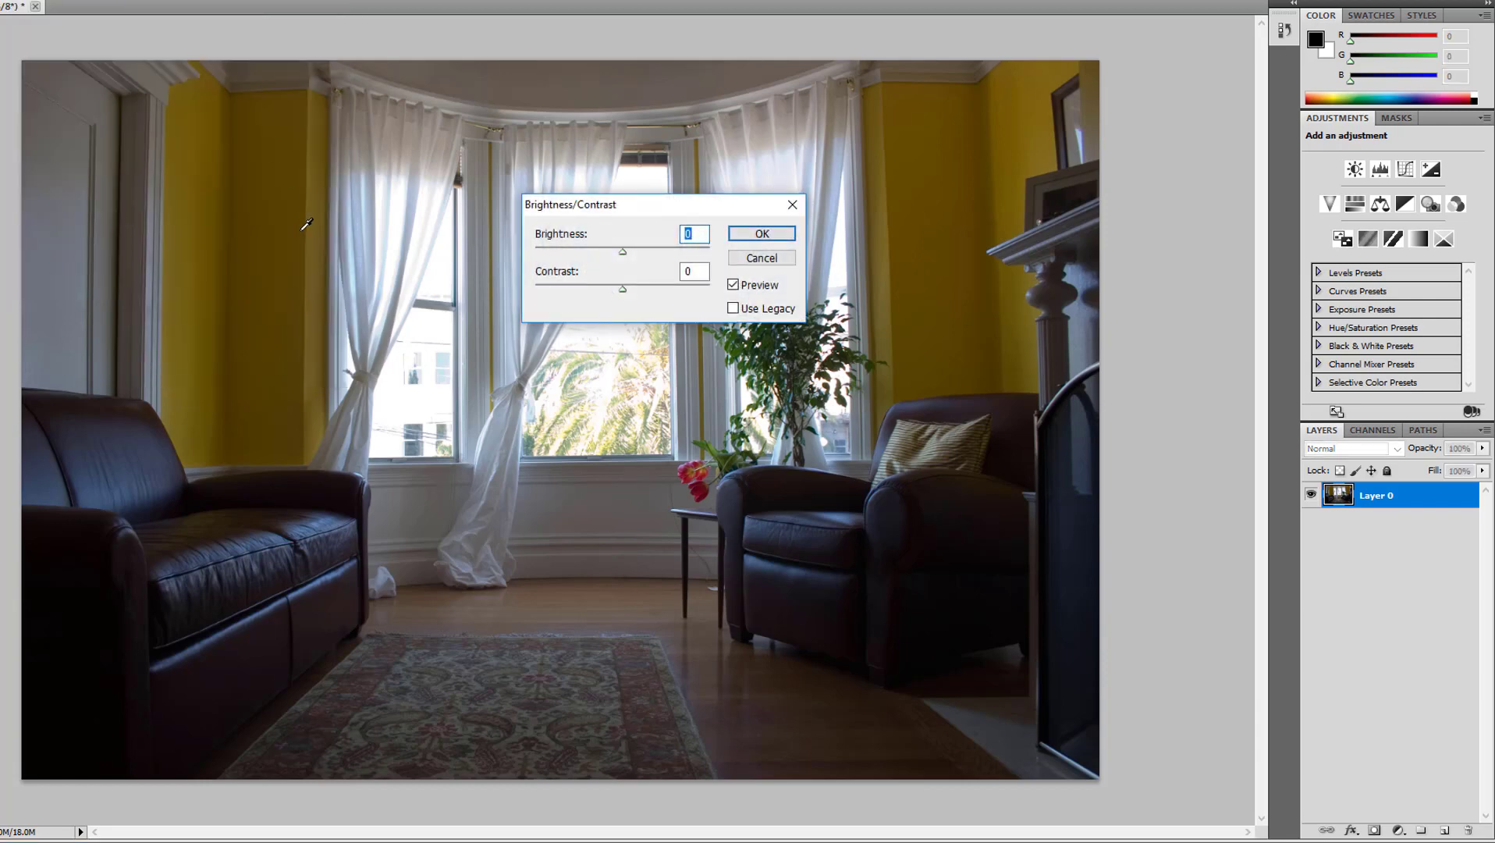
pyautogui.moveTo(568, 204); pyautogui.dragTo(531, 203)
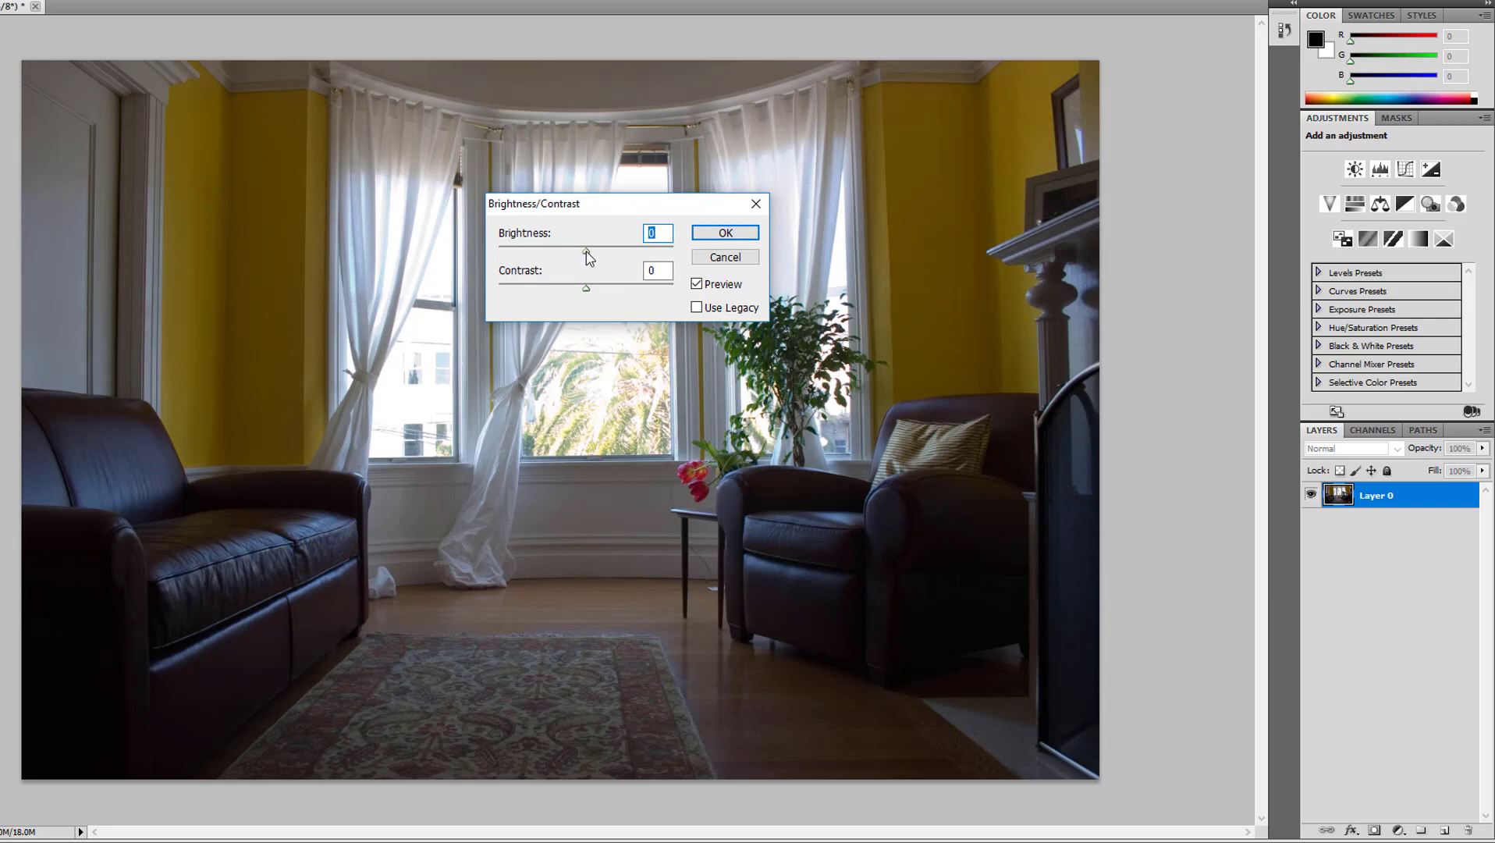
pyautogui.moveTo(586, 251); pyautogui.dragTo(640, 291)
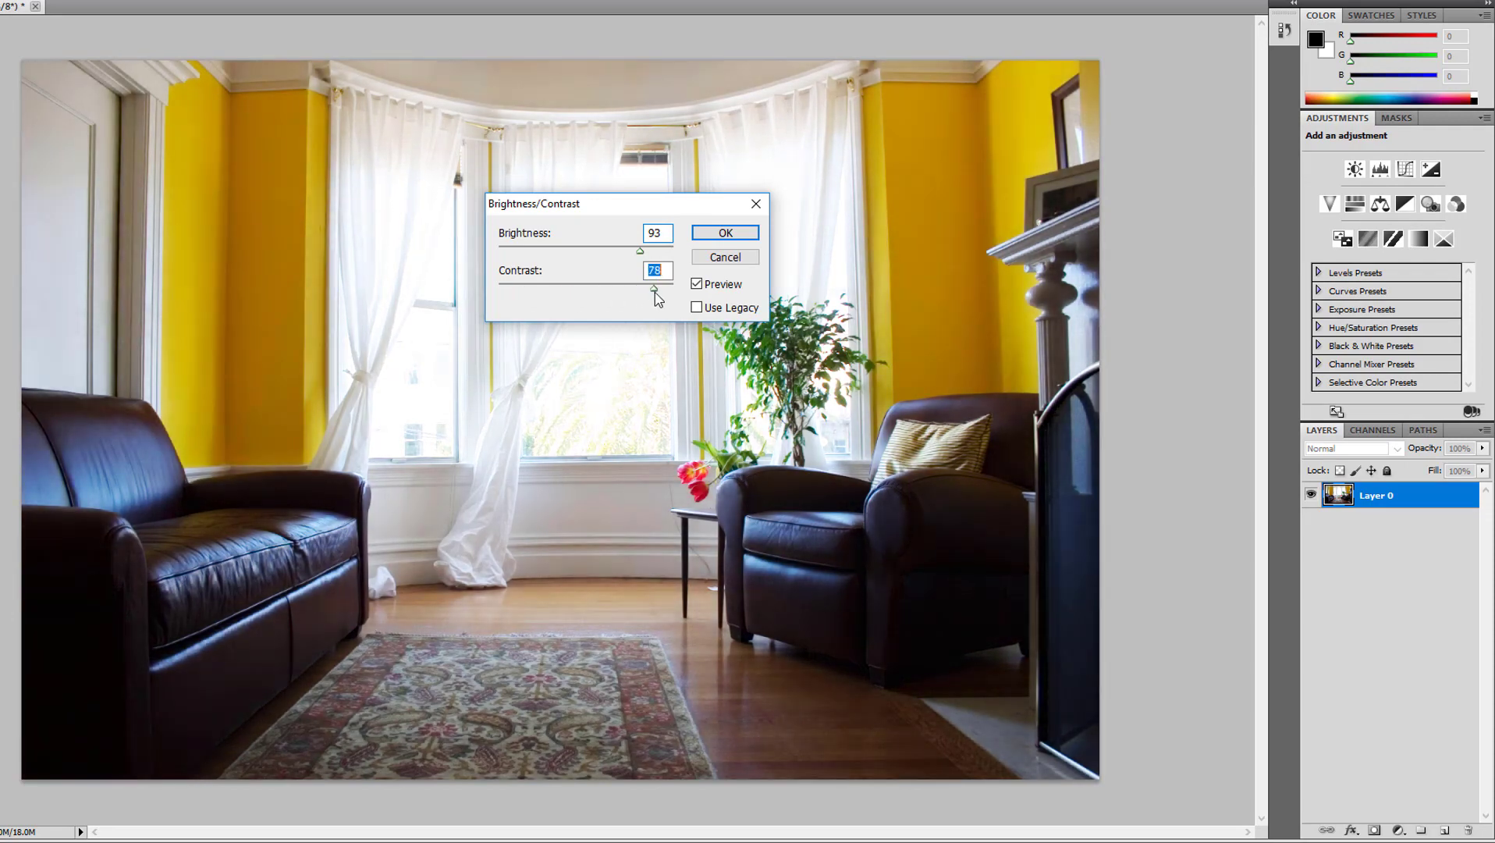
pyautogui.click(715, 234)
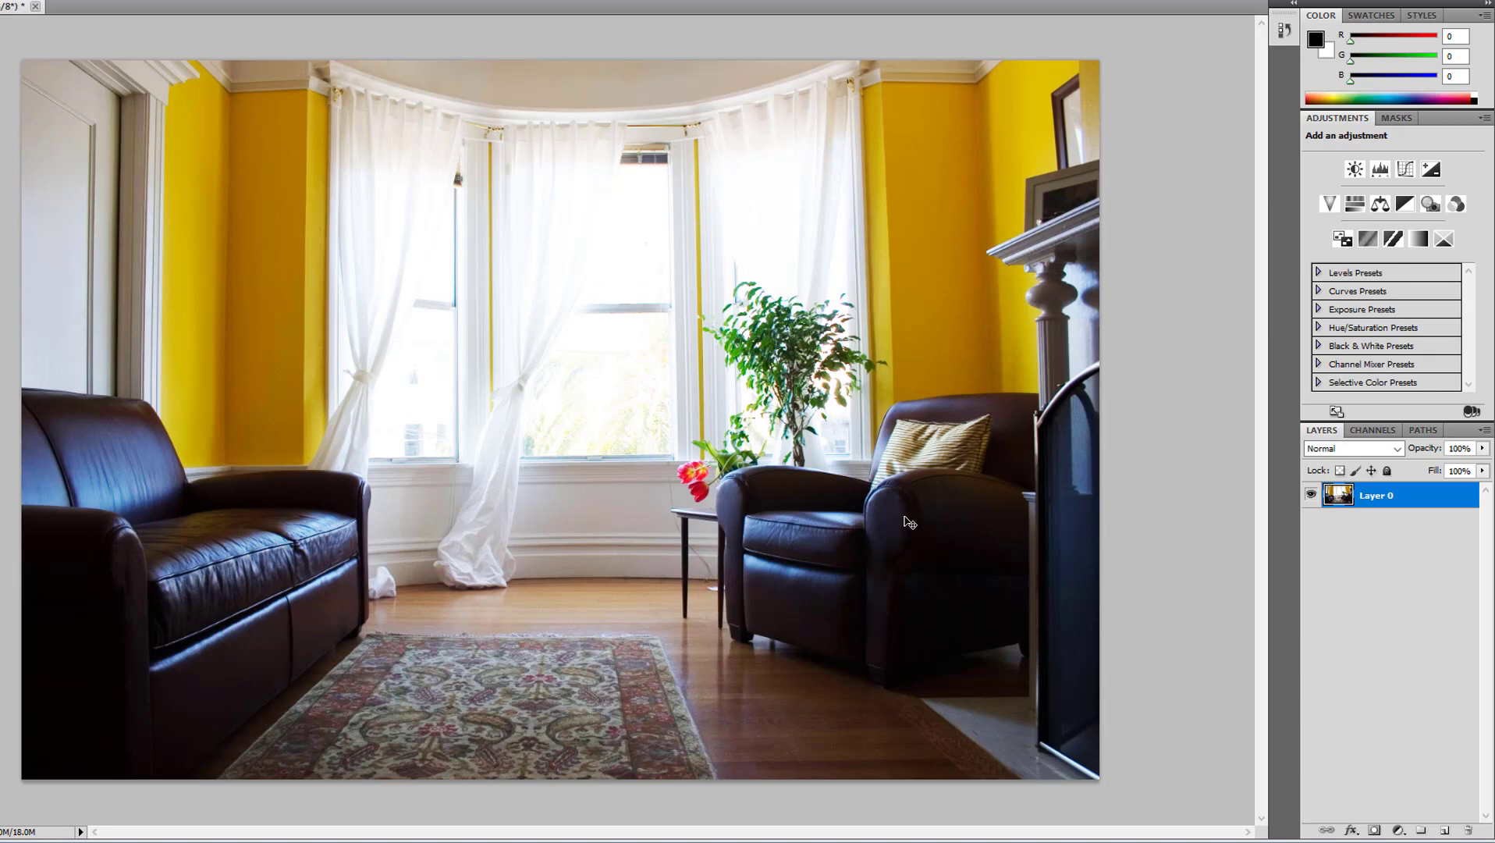
pyautogui.hotkey('ctrl', 'z')
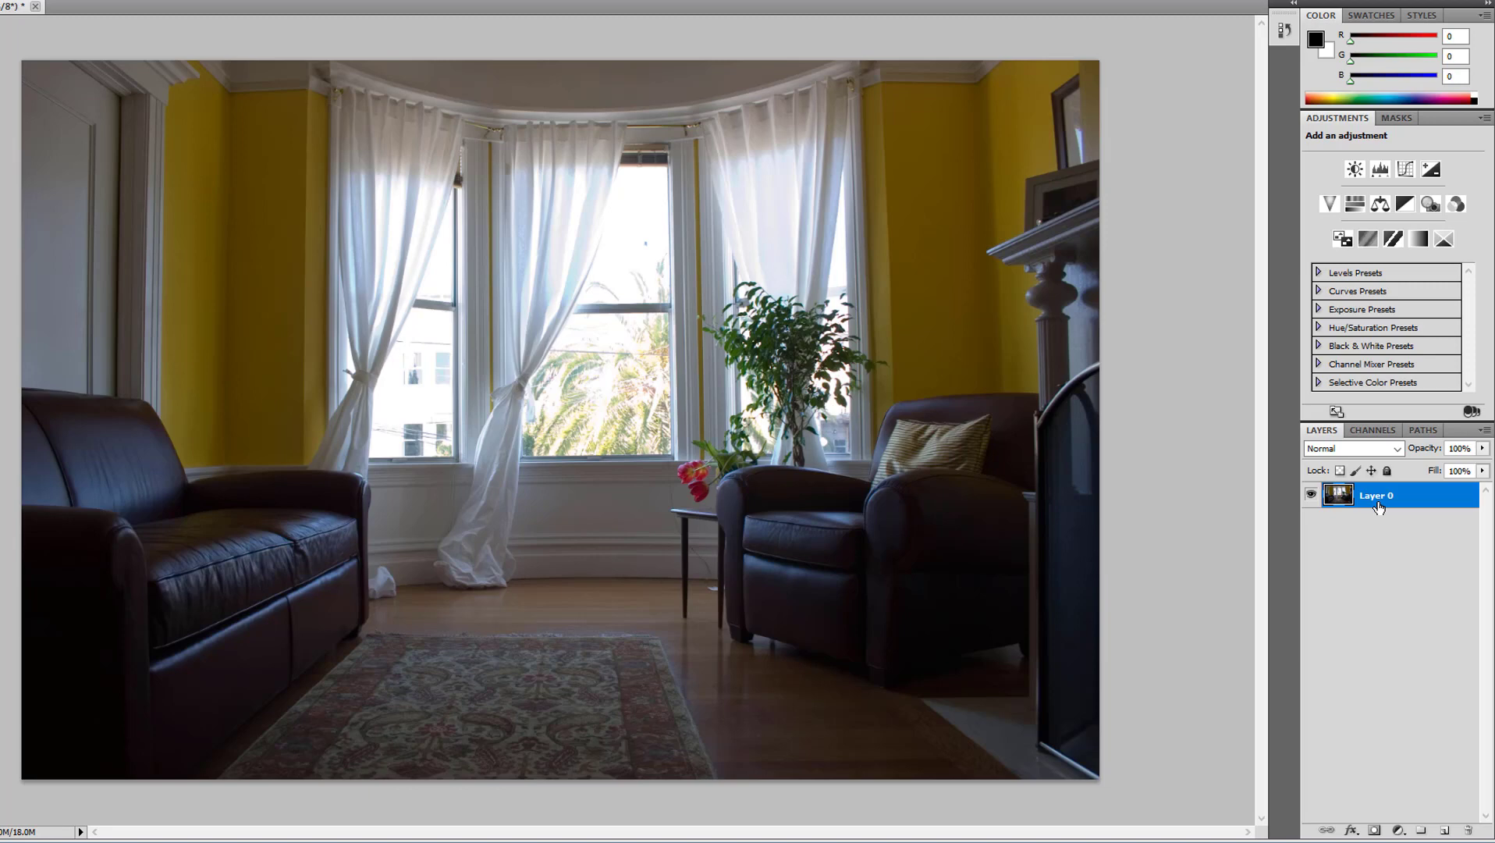
pyautogui.click(11, 0)
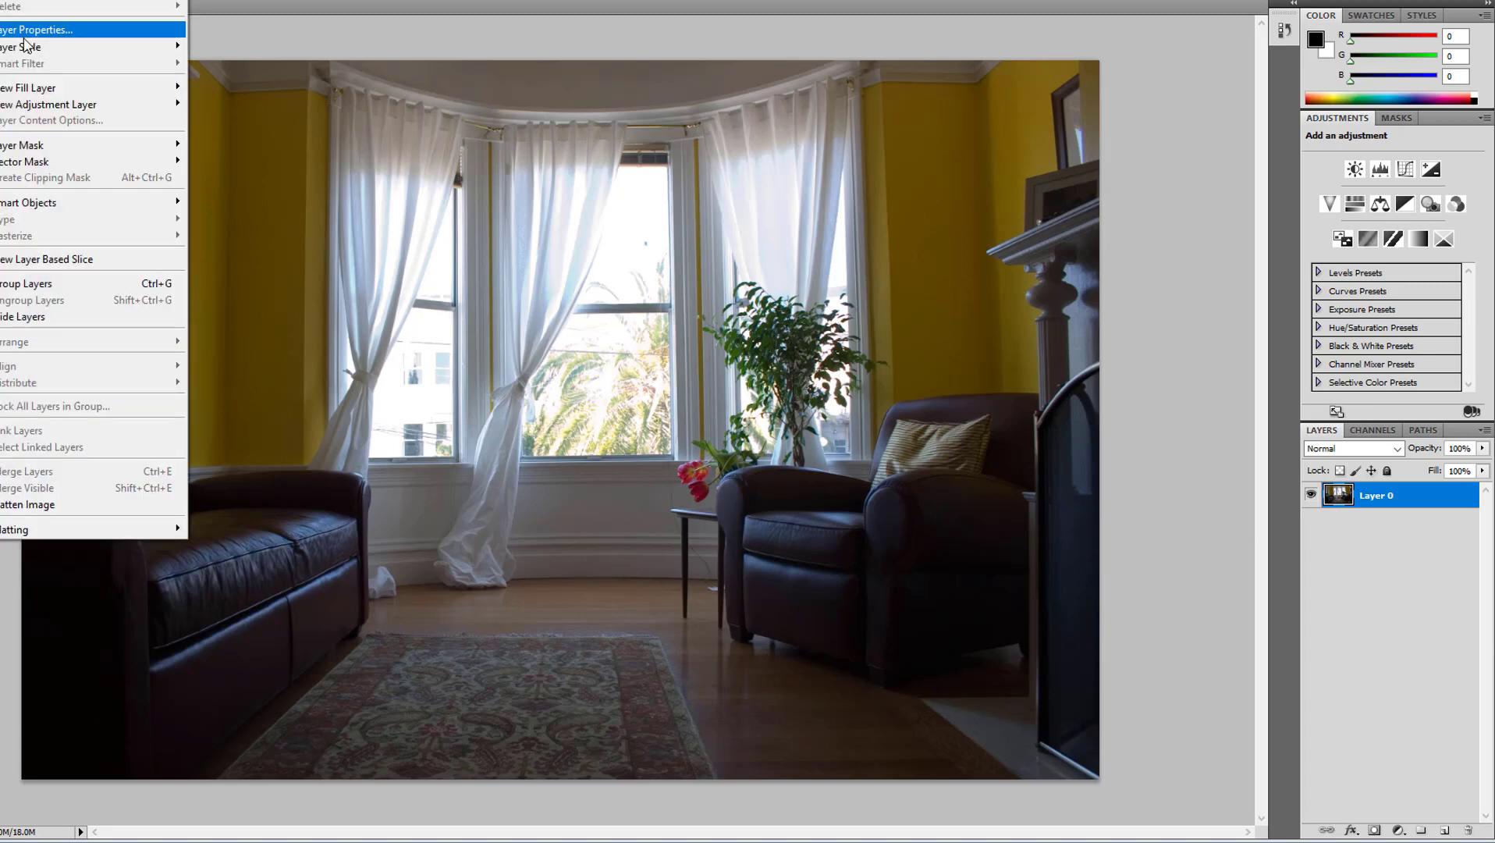
pyautogui.moveTo(48, 110)
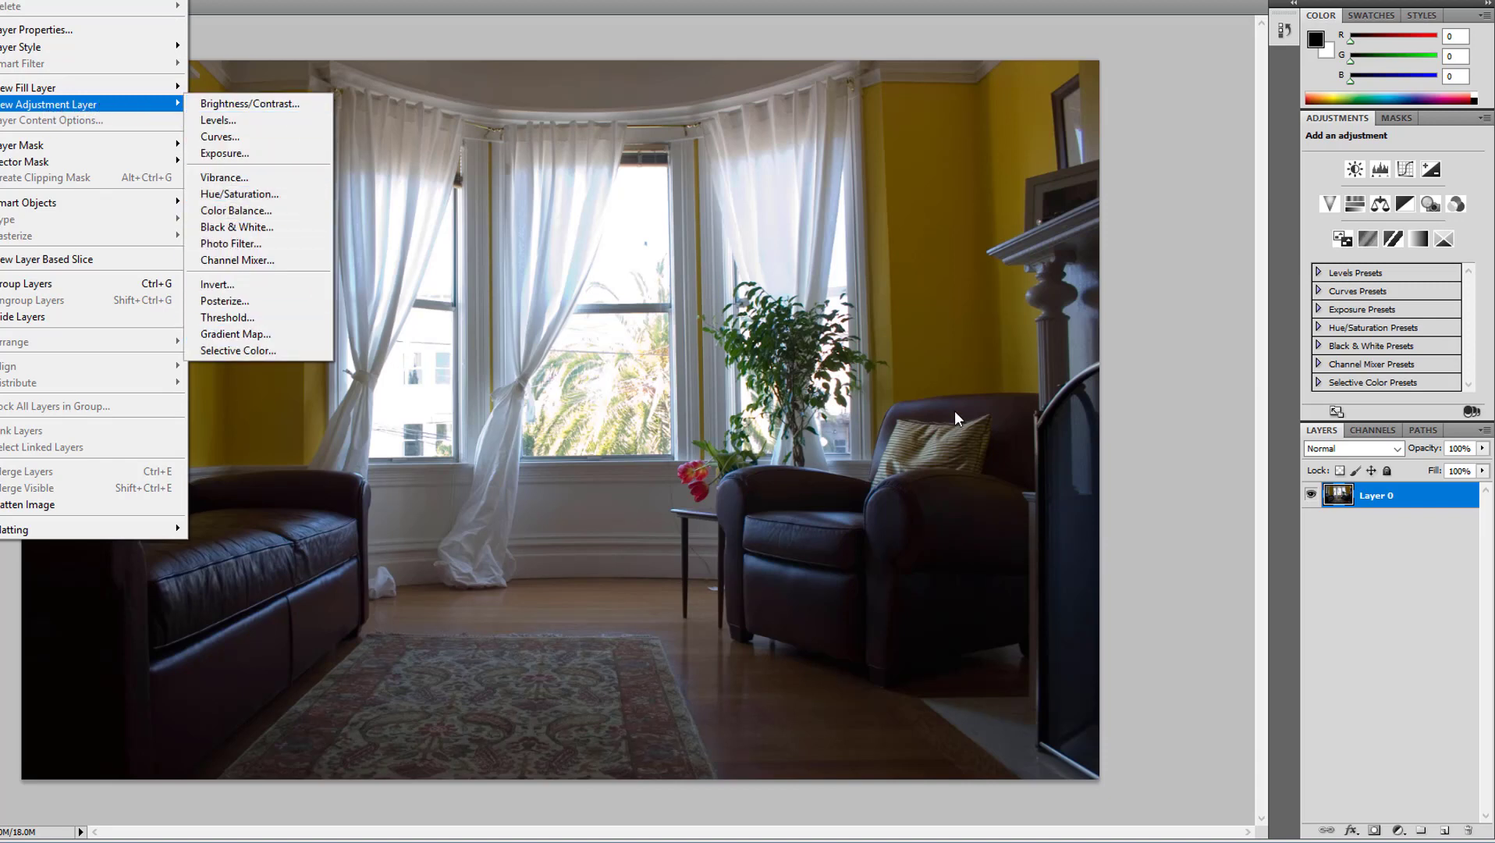
pyautogui.click(1382, 740)
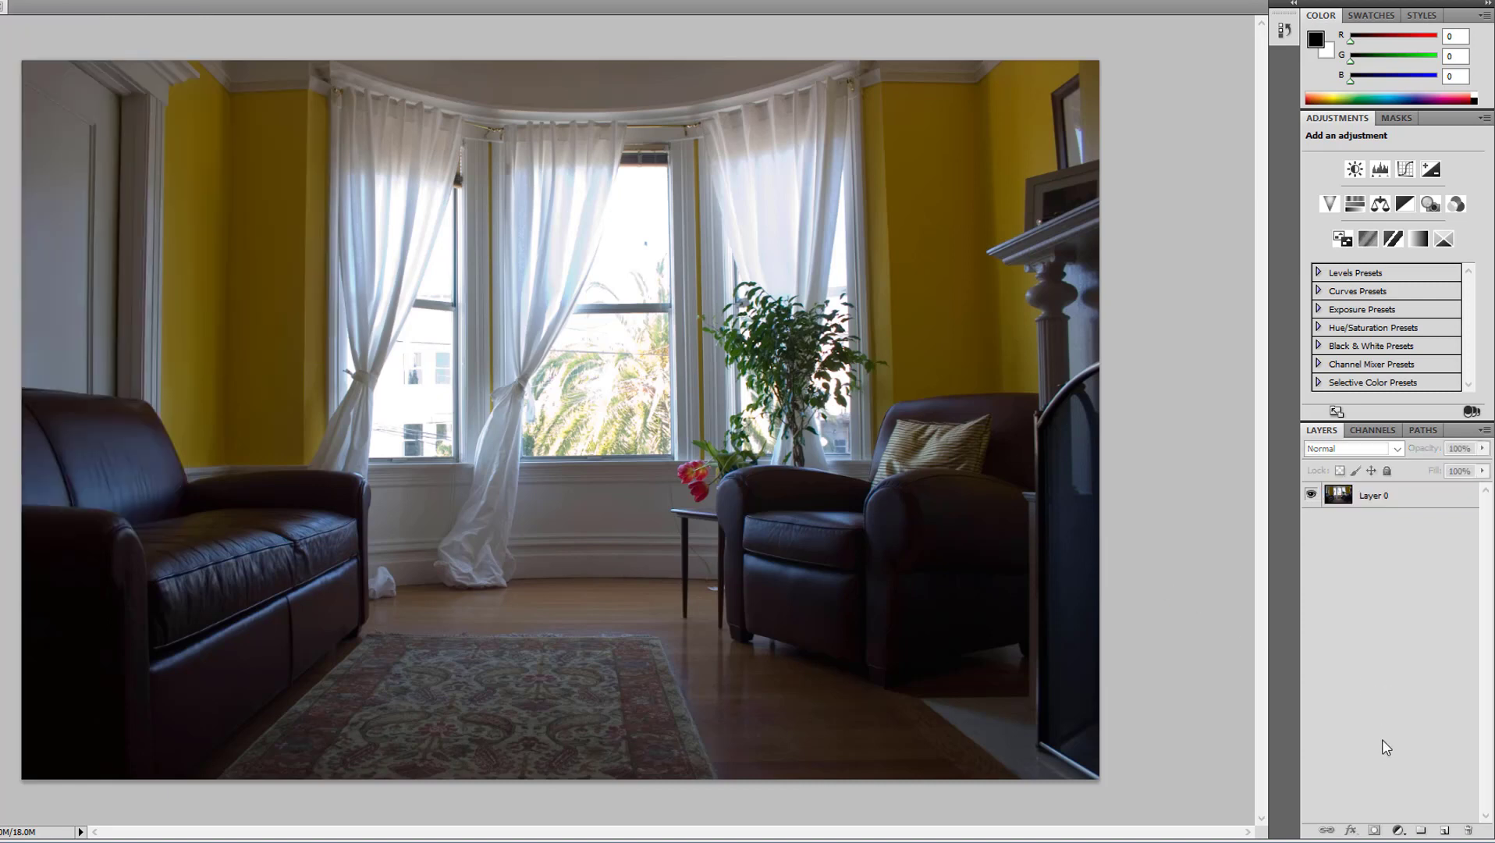
# Add a Brightness/Contrast adjustment layer above the room photo with brightness 89 and contrast 95.
pyautogui.click(1397, 832)
pyautogui.click(1399, 833)
pyautogui.click(1403, 835)
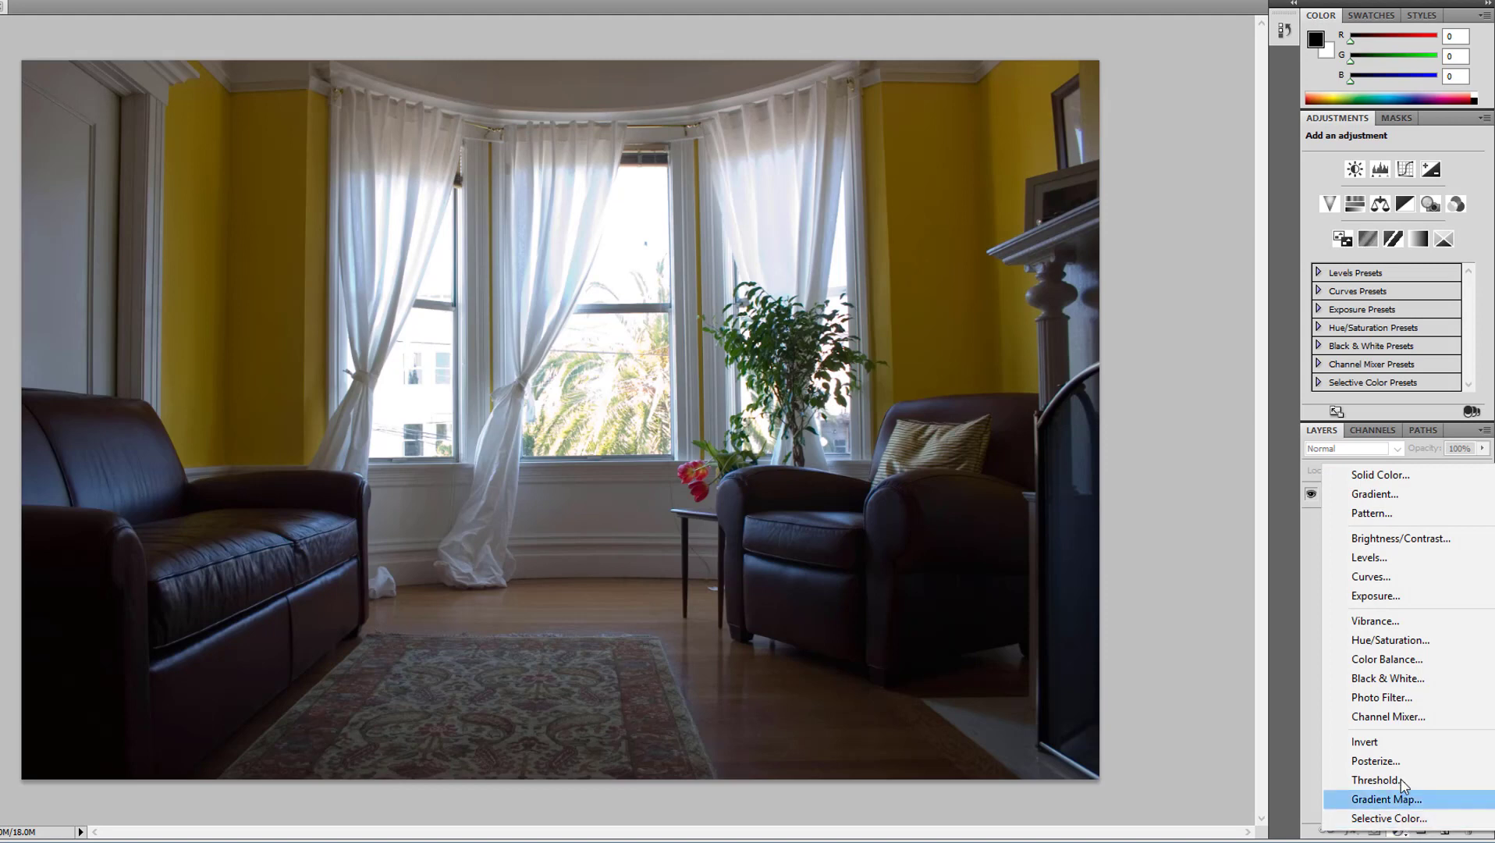
pyautogui.click(1398, 537)
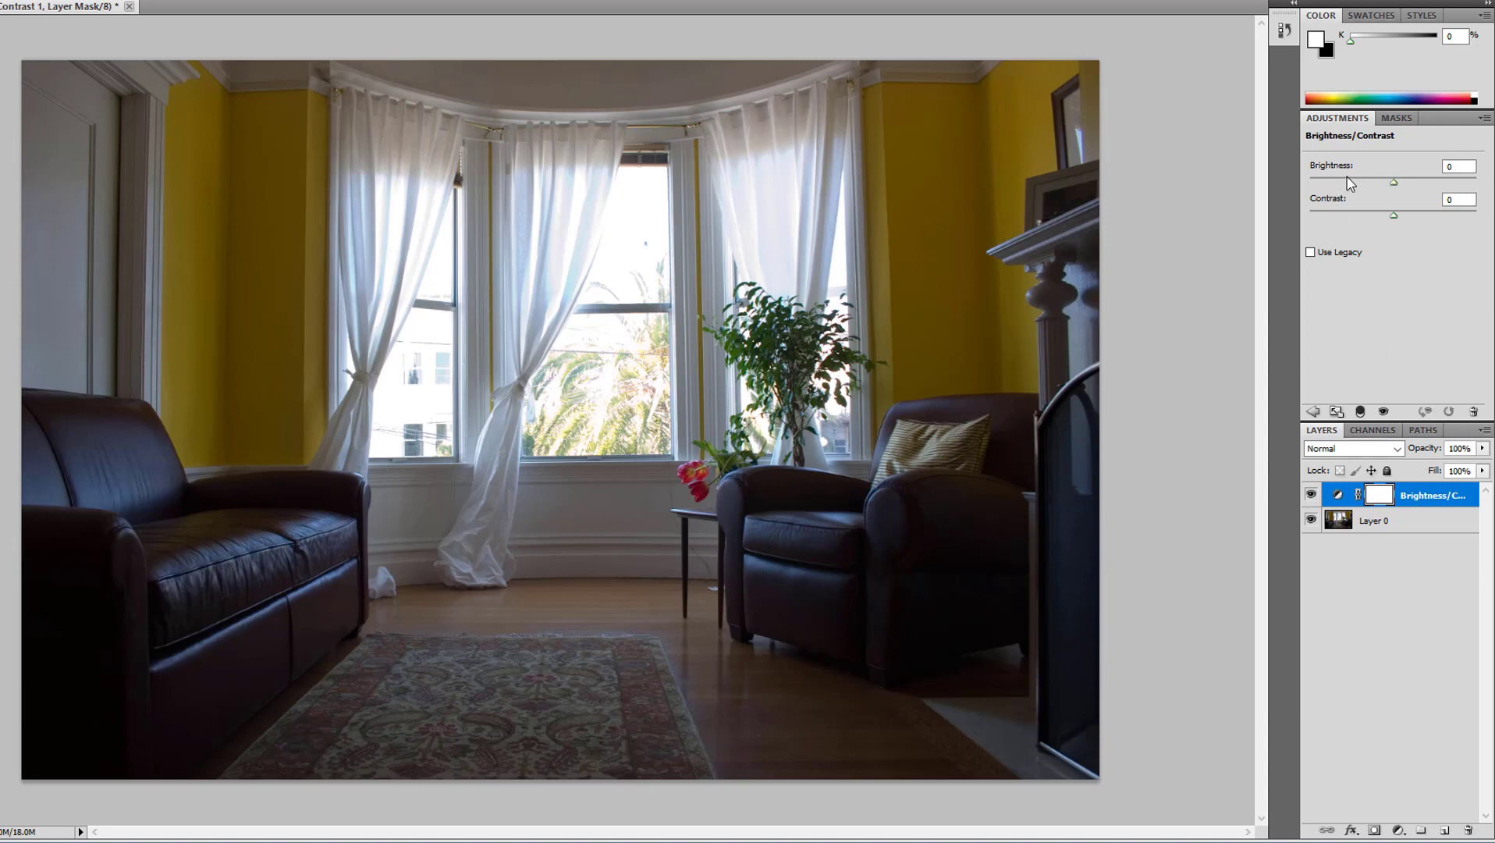
pyautogui.moveTo(1398, 185); pyautogui.dragTo(1473, 217)
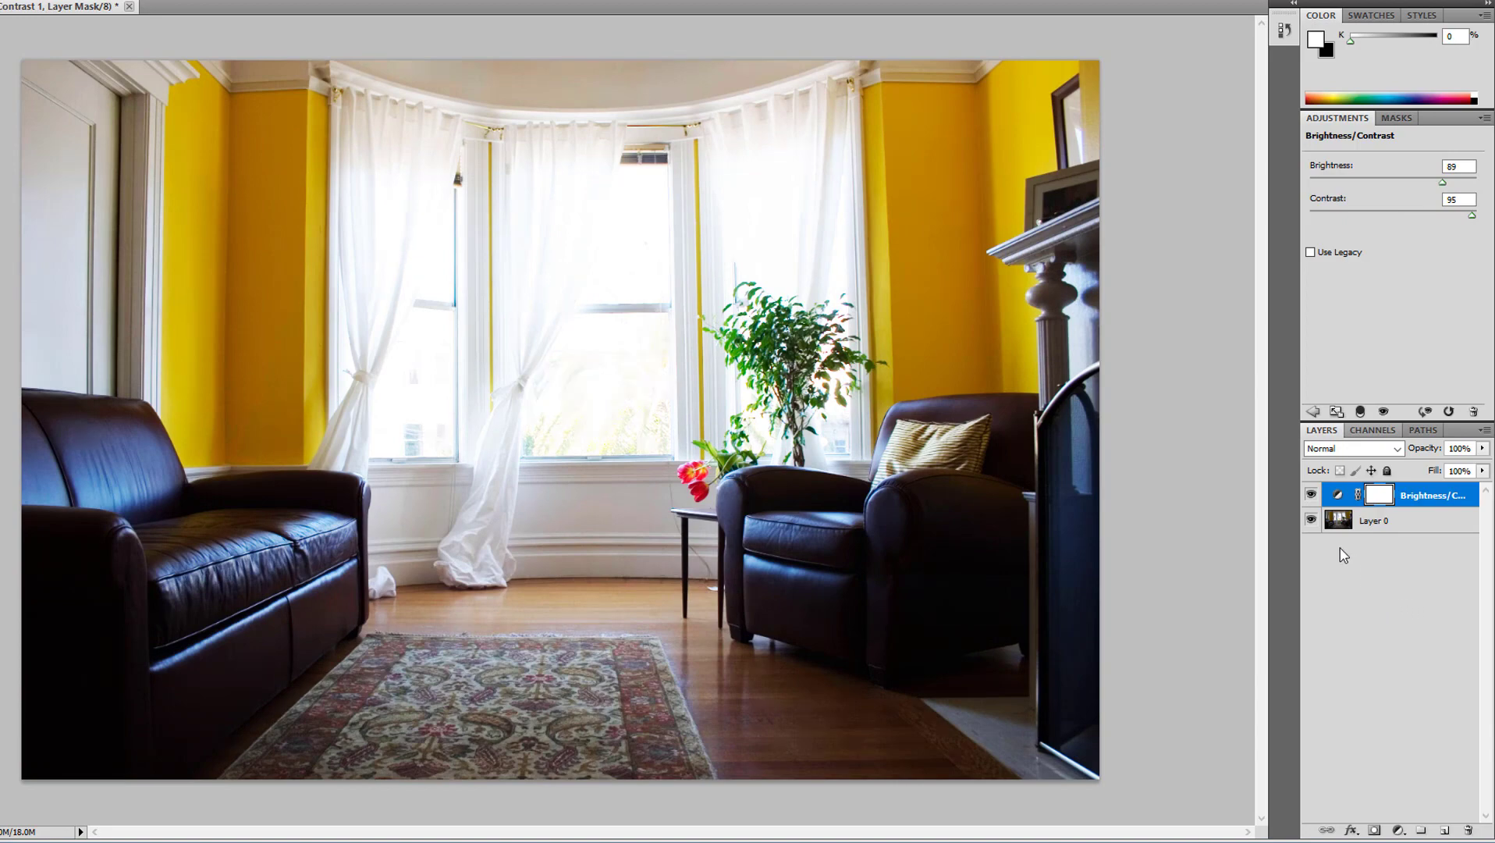
# Hide and show the Brightness/Contrast adjustment layer to compare the photo with and without it.
pyautogui.click(1311, 496)
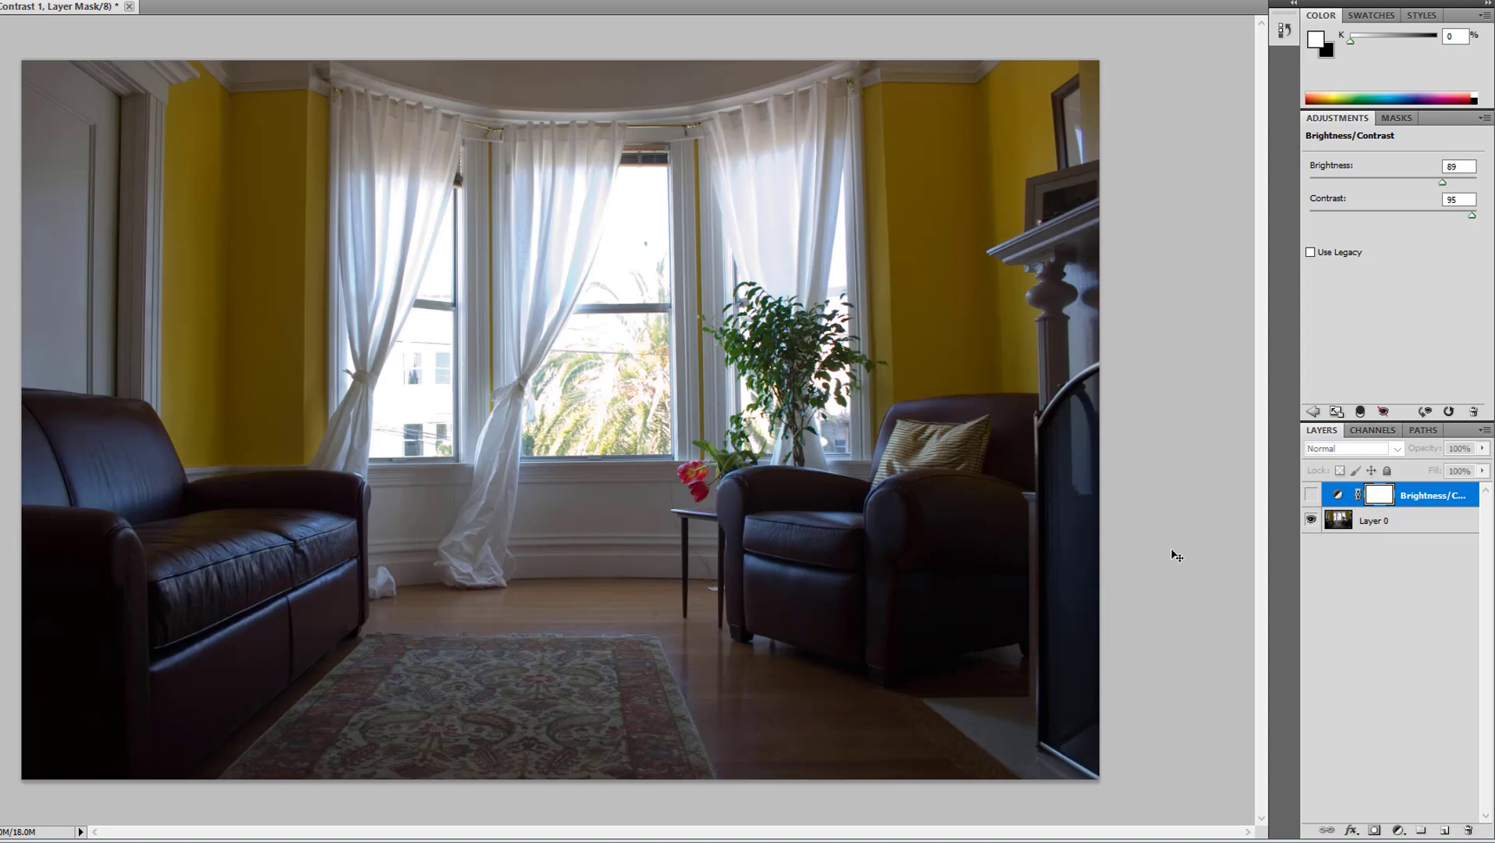
pyautogui.click(1312, 495)
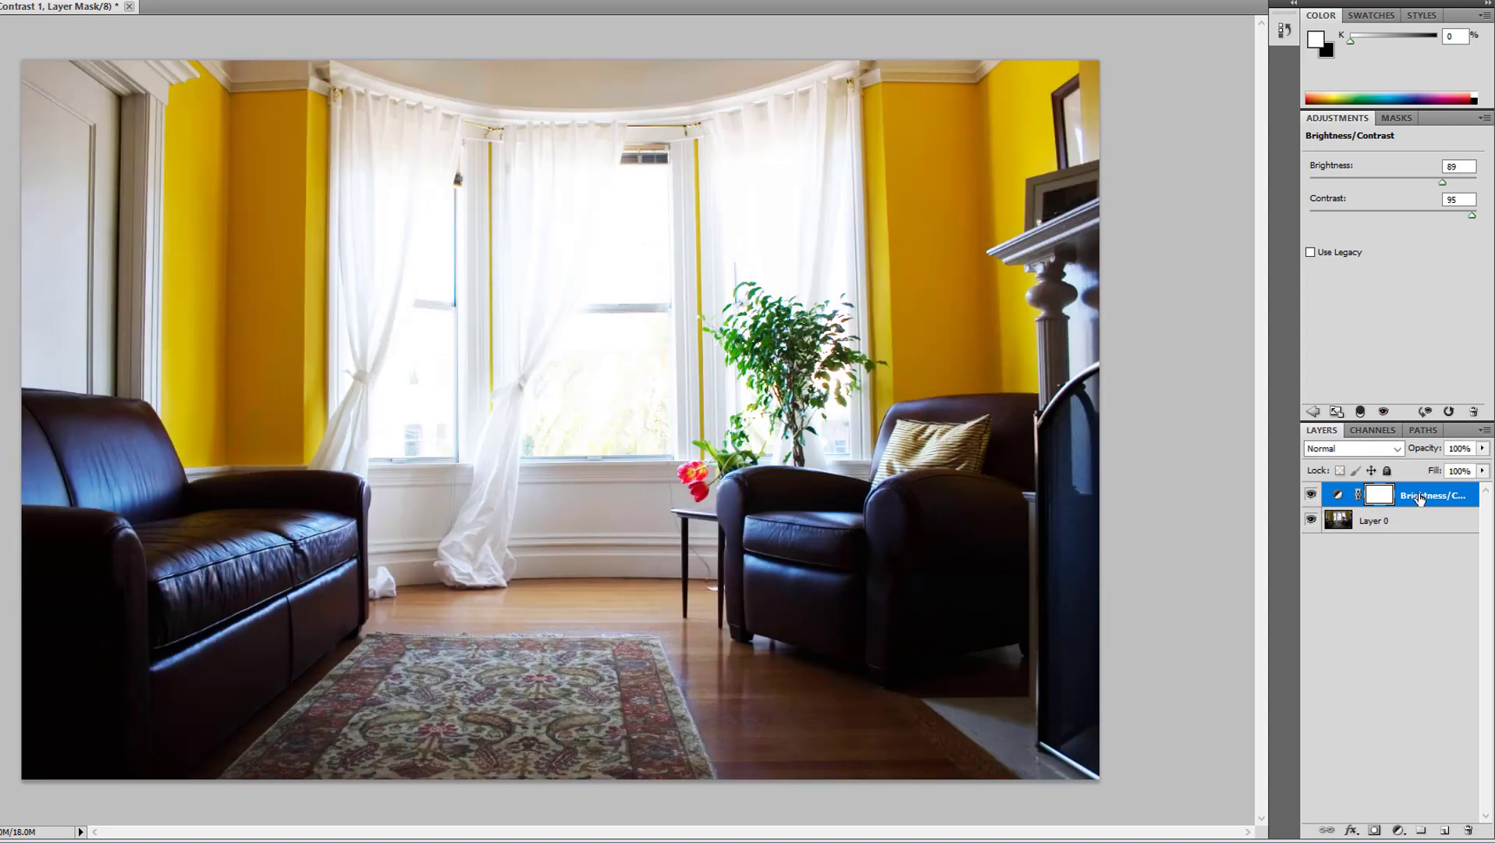
pyautogui.moveTo(1420, 499); pyautogui.dragTo(1458, 498)
pyautogui.rightClick(1458, 498)
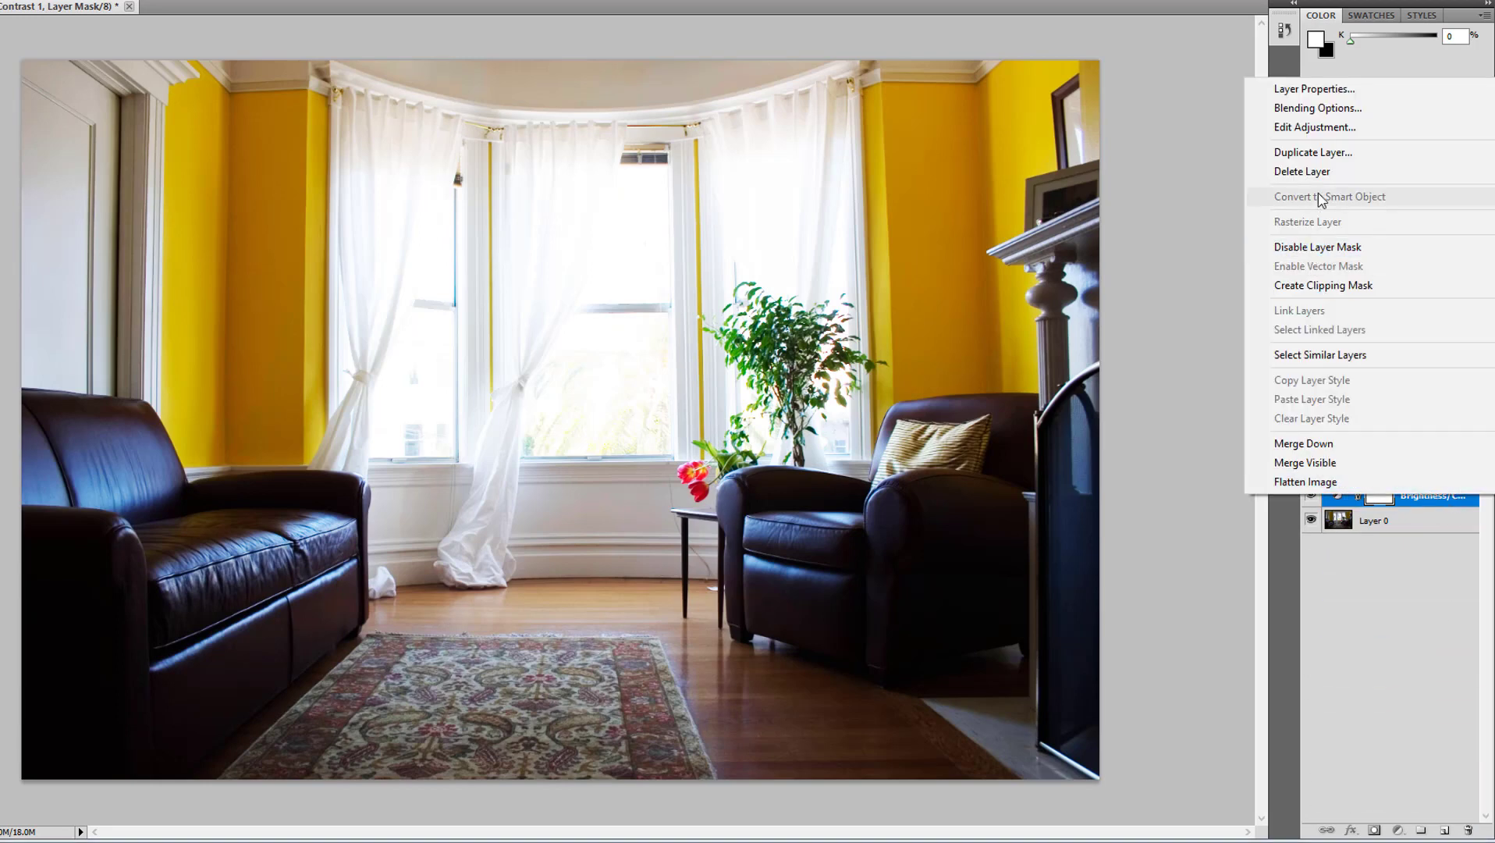
pyautogui.click(1436, 684)
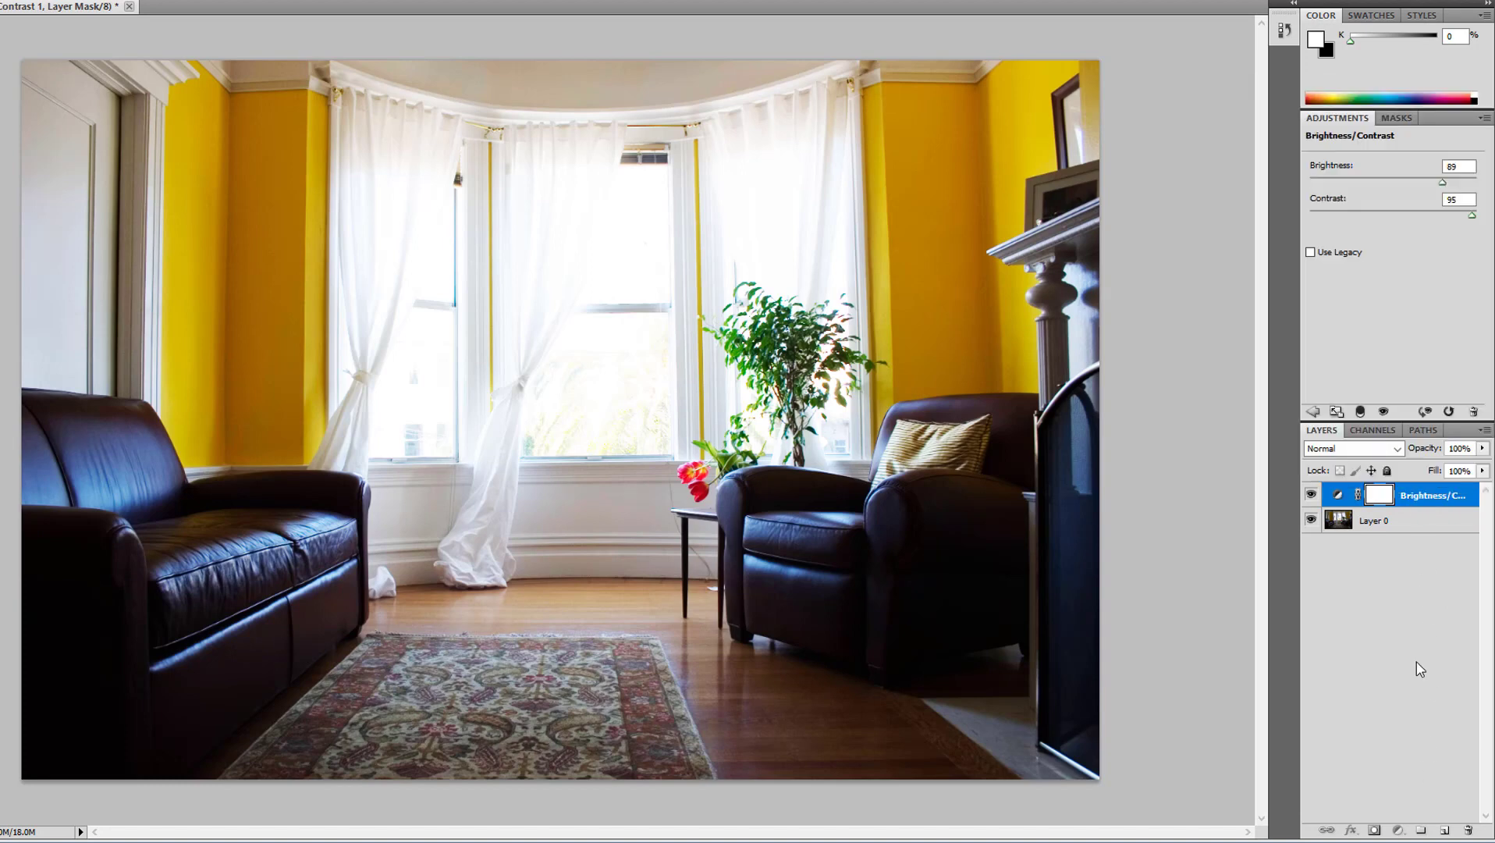
# Delete the Brightness/Contrast adjustment layer above the photo.
pyautogui.click(1435, 507)
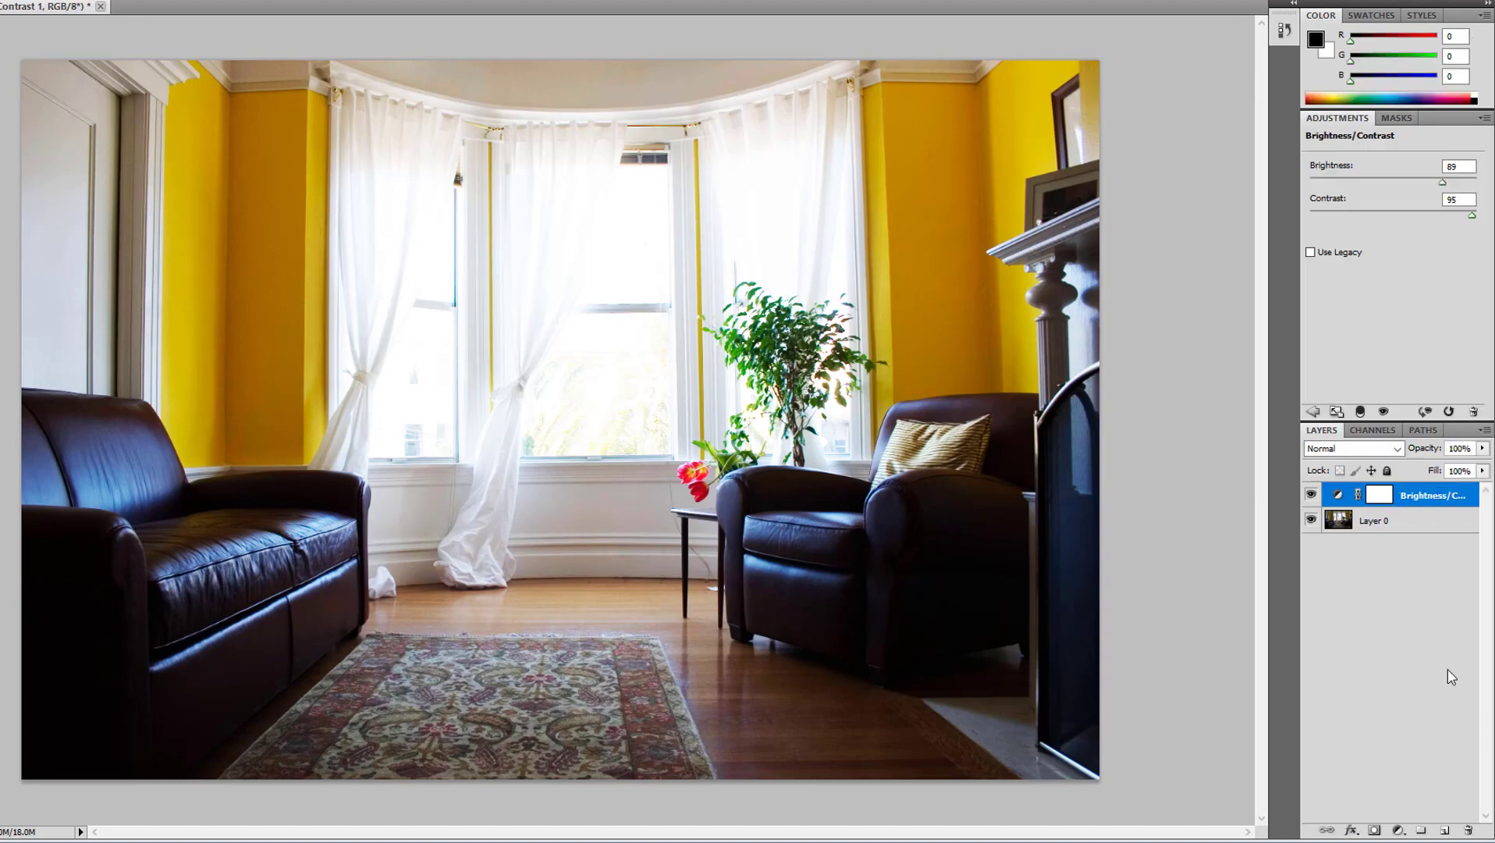
pyautogui.click(1467, 831)
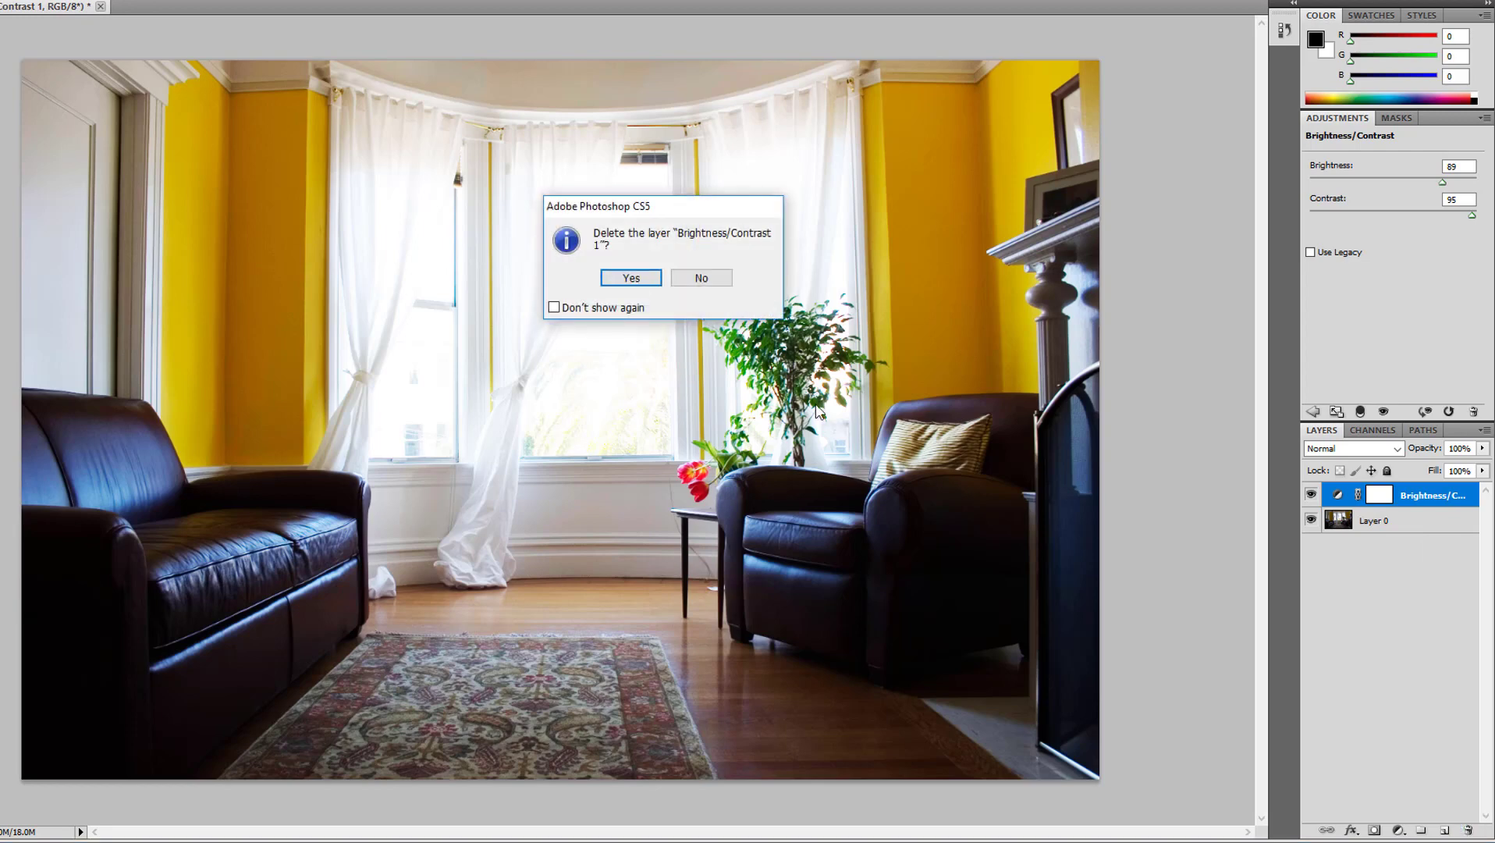
pyautogui.click(634, 277)
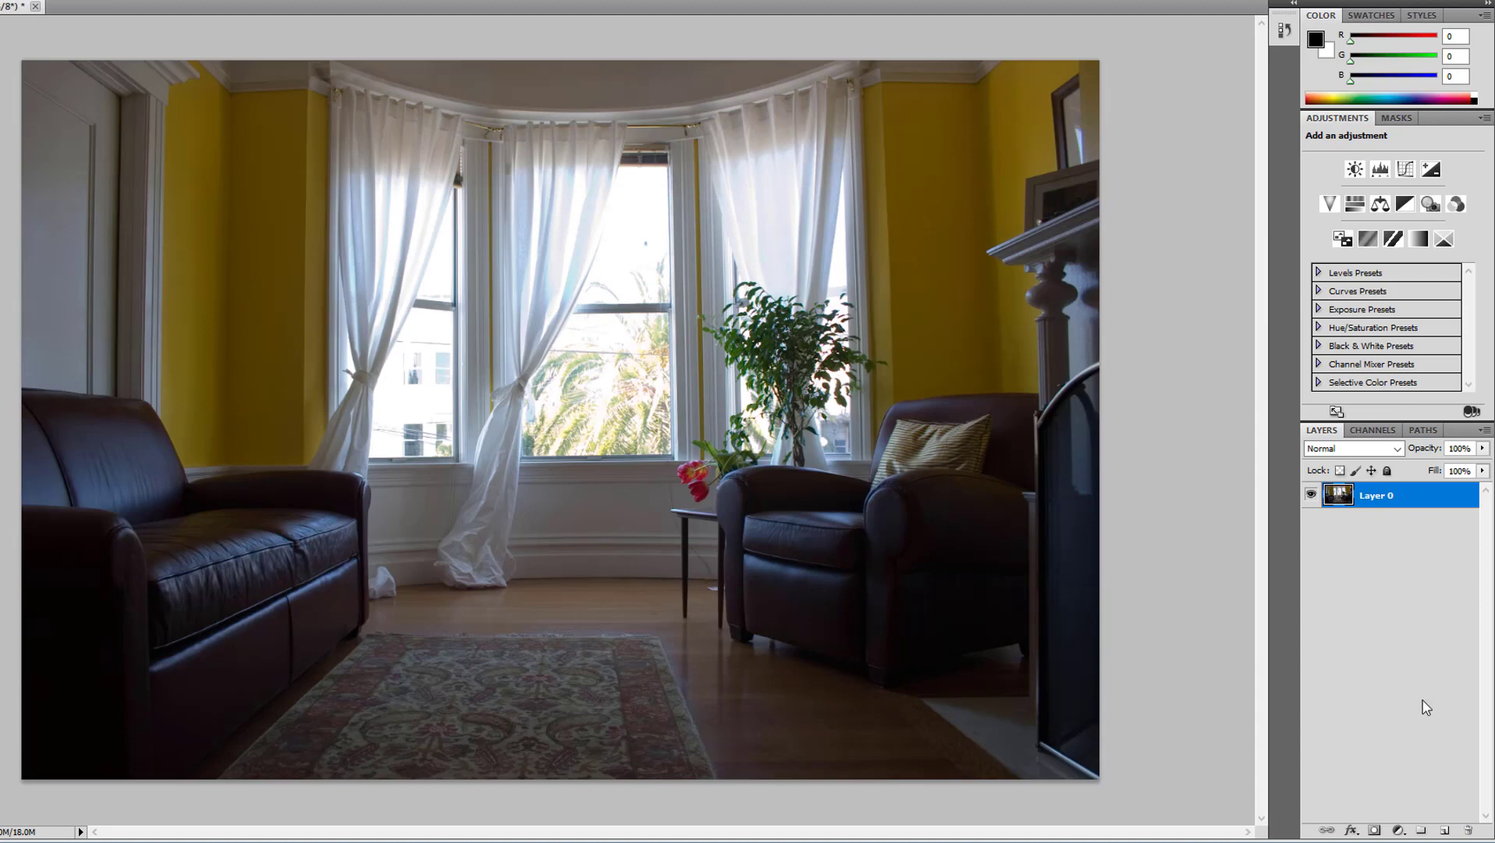
# Add a new Brightness/Contrast adjustment layer above Layer 0 with brightness 56 and contrast 74.
pyautogui.click(1399, 829)
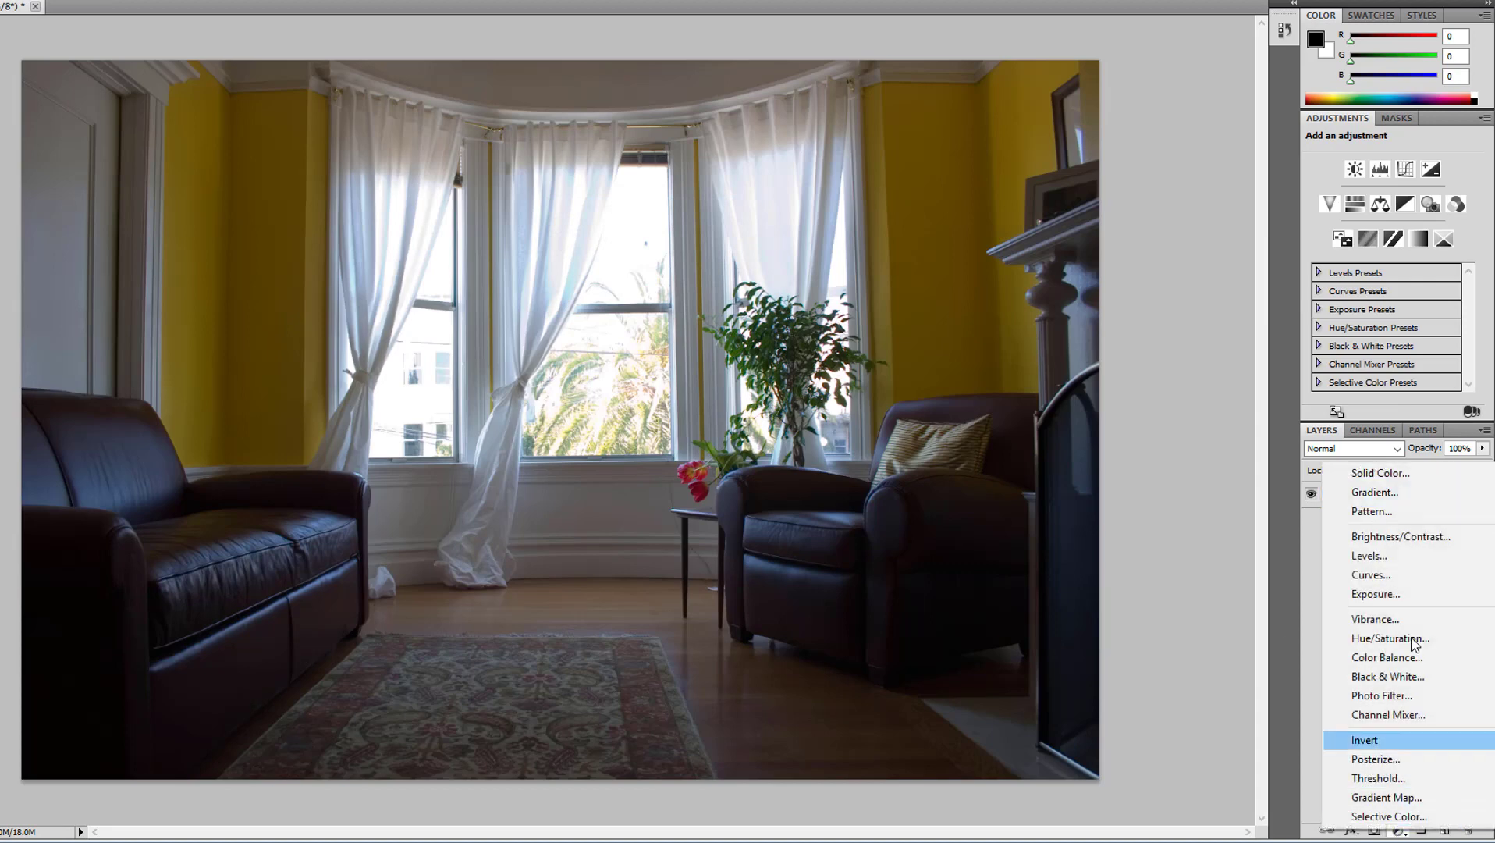
pyautogui.click(1412, 541)
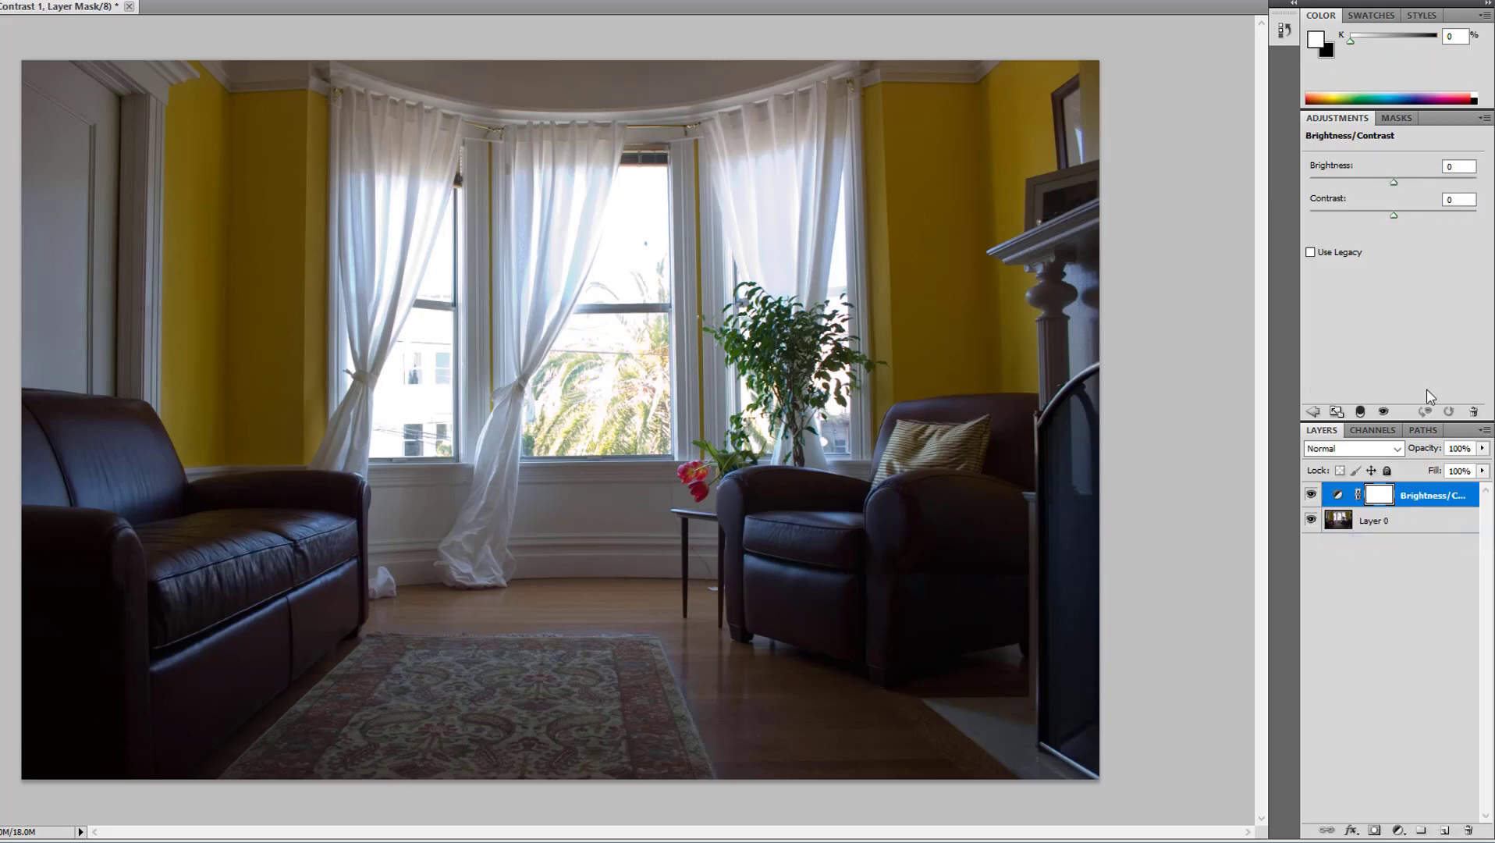
pyautogui.moveTo(1393, 182); pyautogui.dragTo(1435, 183)
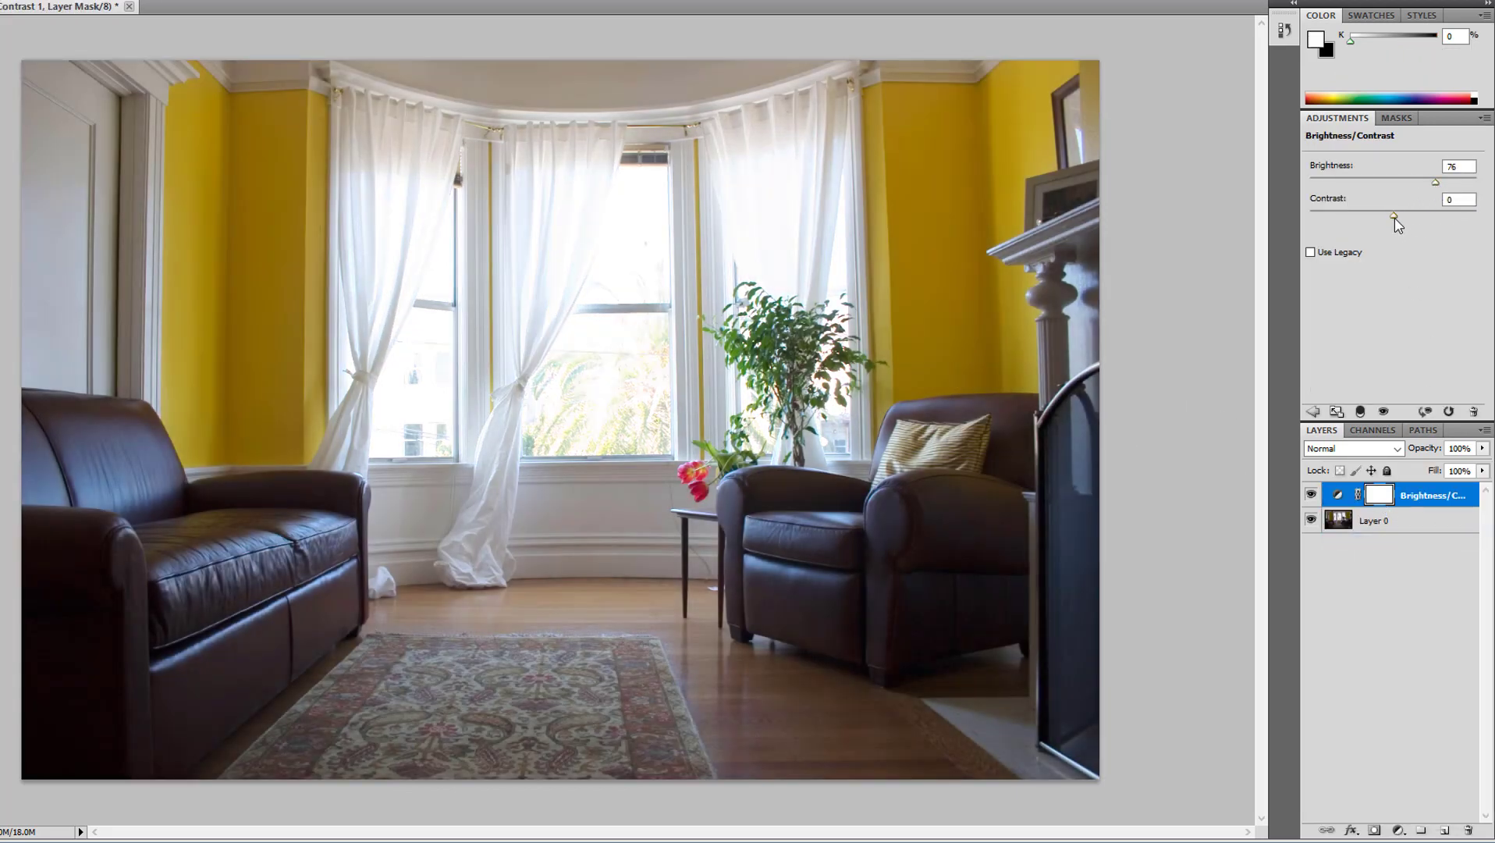
pyautogui.moveTo(1394, 218); pyautogui.dragTo(1433, 220)
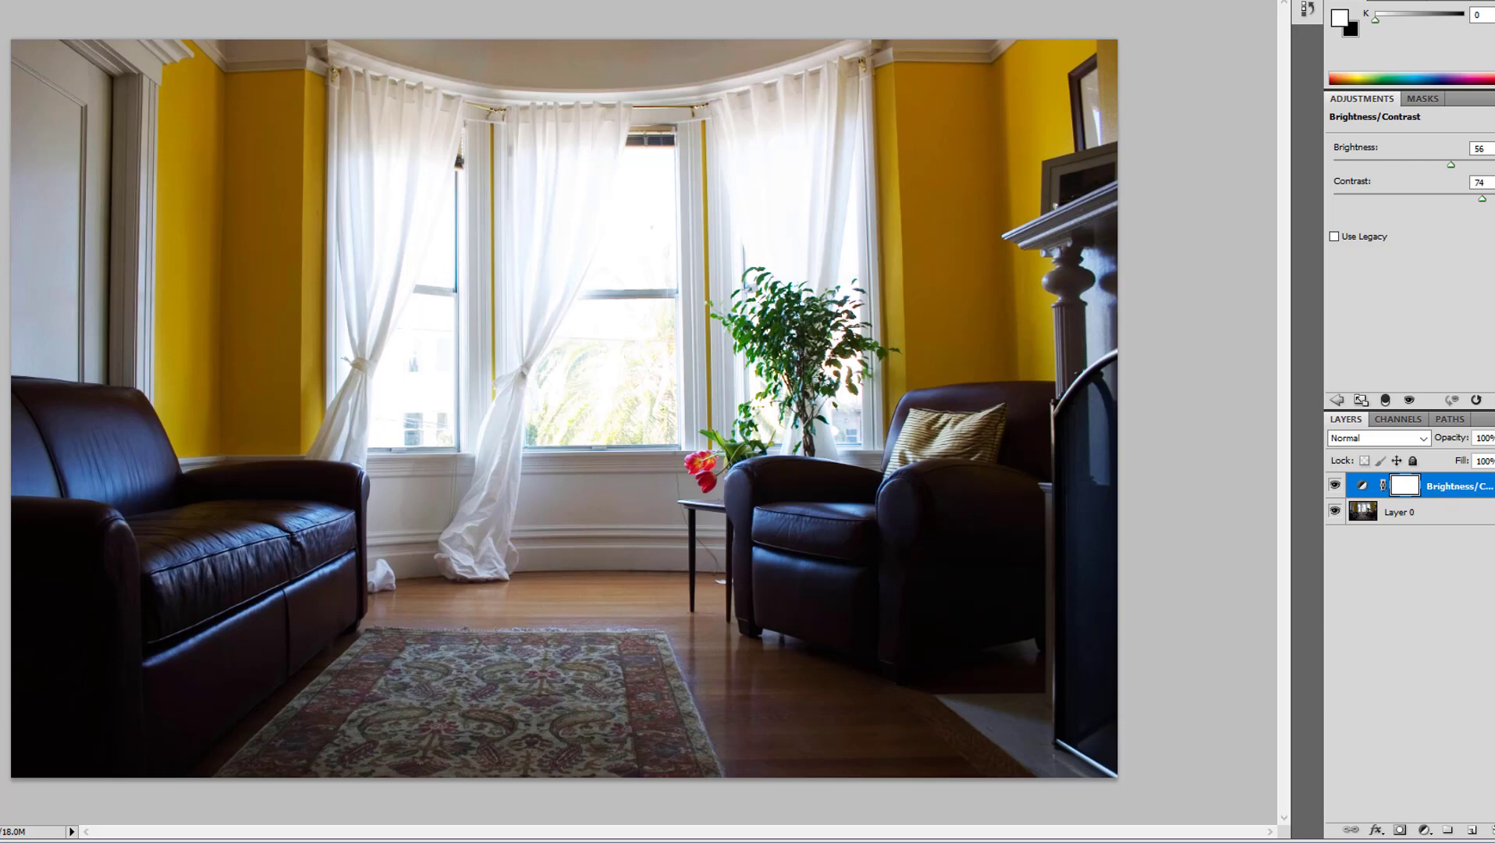
# Lower the Brightness/Contrast adjustment layer's opacity to 67%.
pyautogui.click(1492, 461)
pyautogui.moveTo(1492, 460)
pyautogui.mouseDown()
pyautogui.moveTo(1458, 462)
pyautogui.moveTo(1492, 461)
pyautogui.mouseUp()
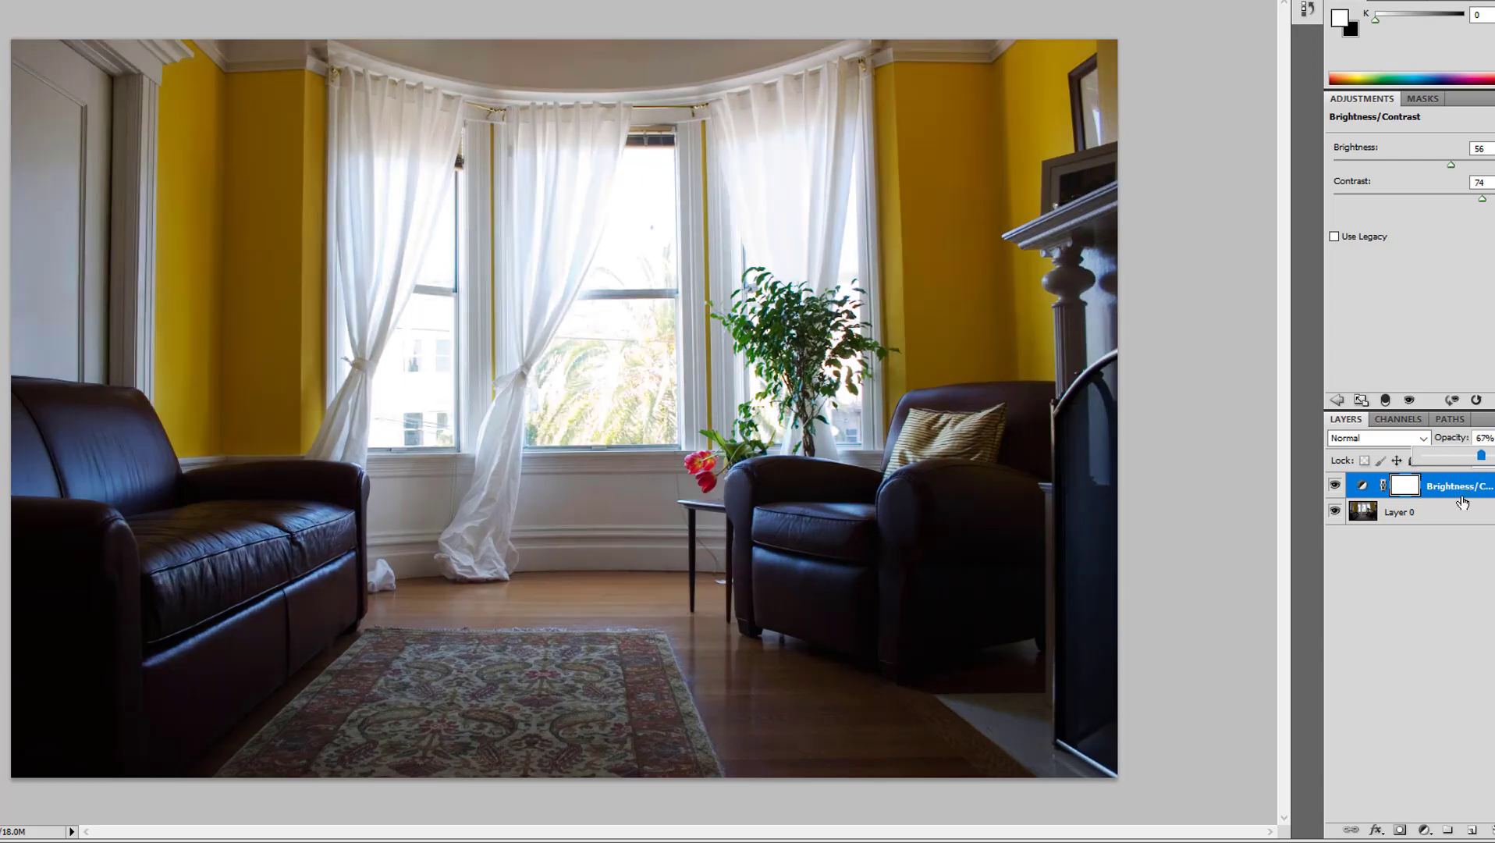
pyautogui.click(1449, 569)
# Add a Hue/Saturation adjustment layer on top of the layer stack and set its hue to +103.
pyautogui.click(1422, 830)
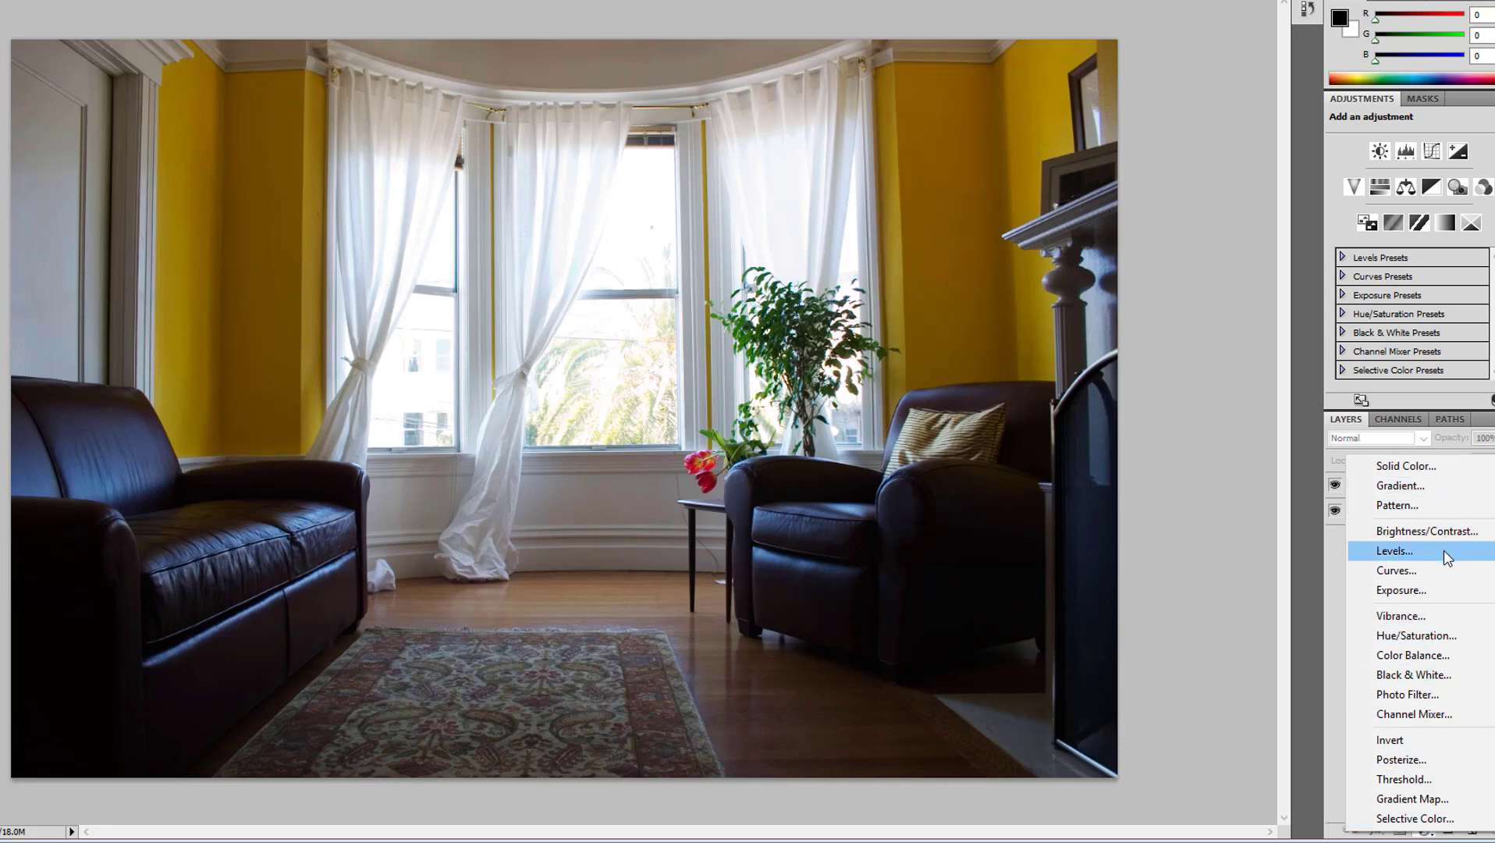
pyautogui.click(1428, 635)
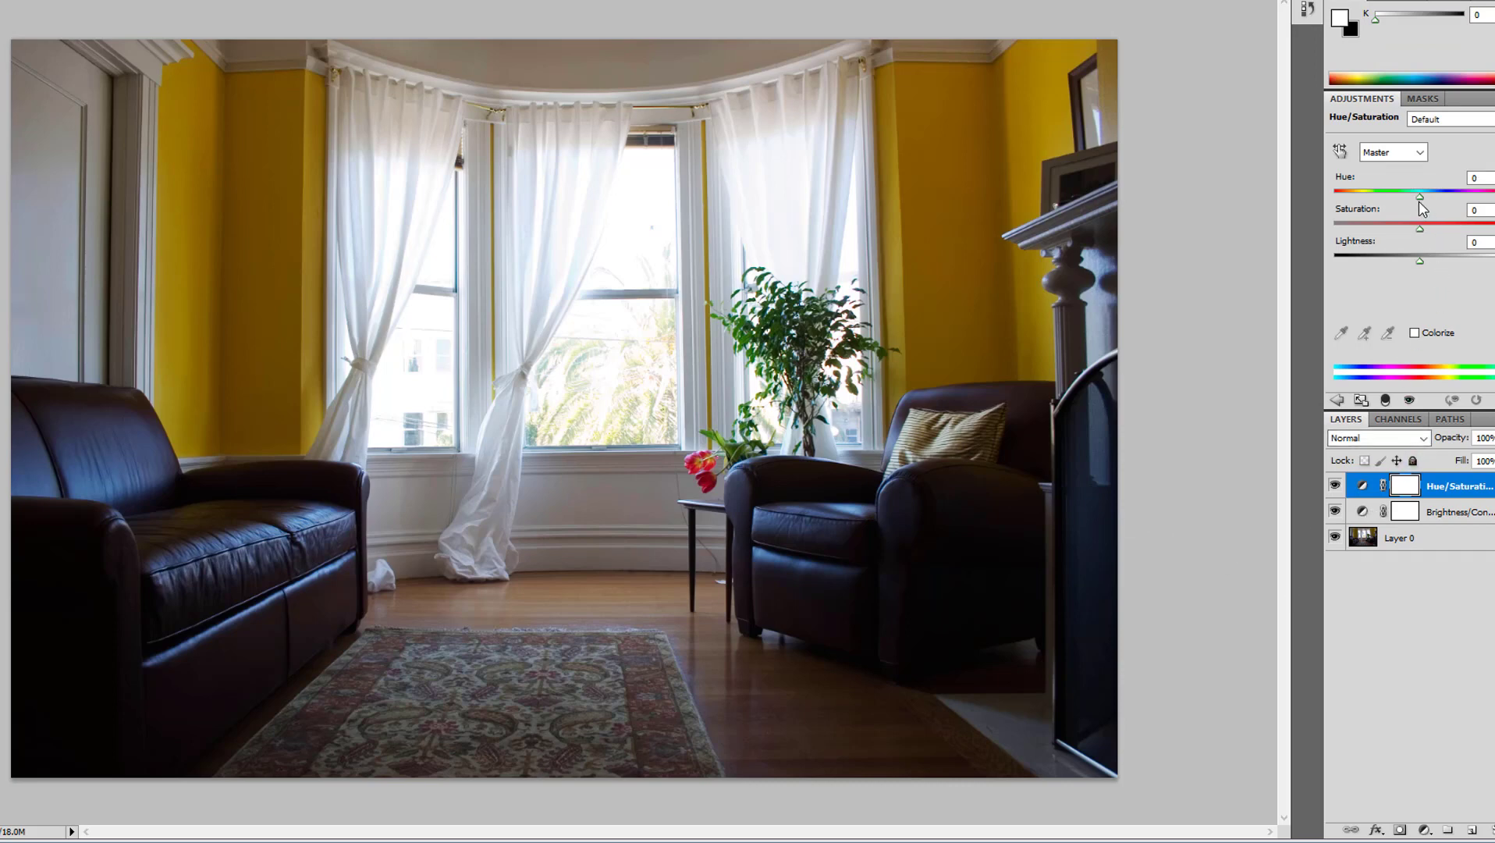
pyautogui.moveTo(1419, 196); pyautogui.dragTo(1478, 196)
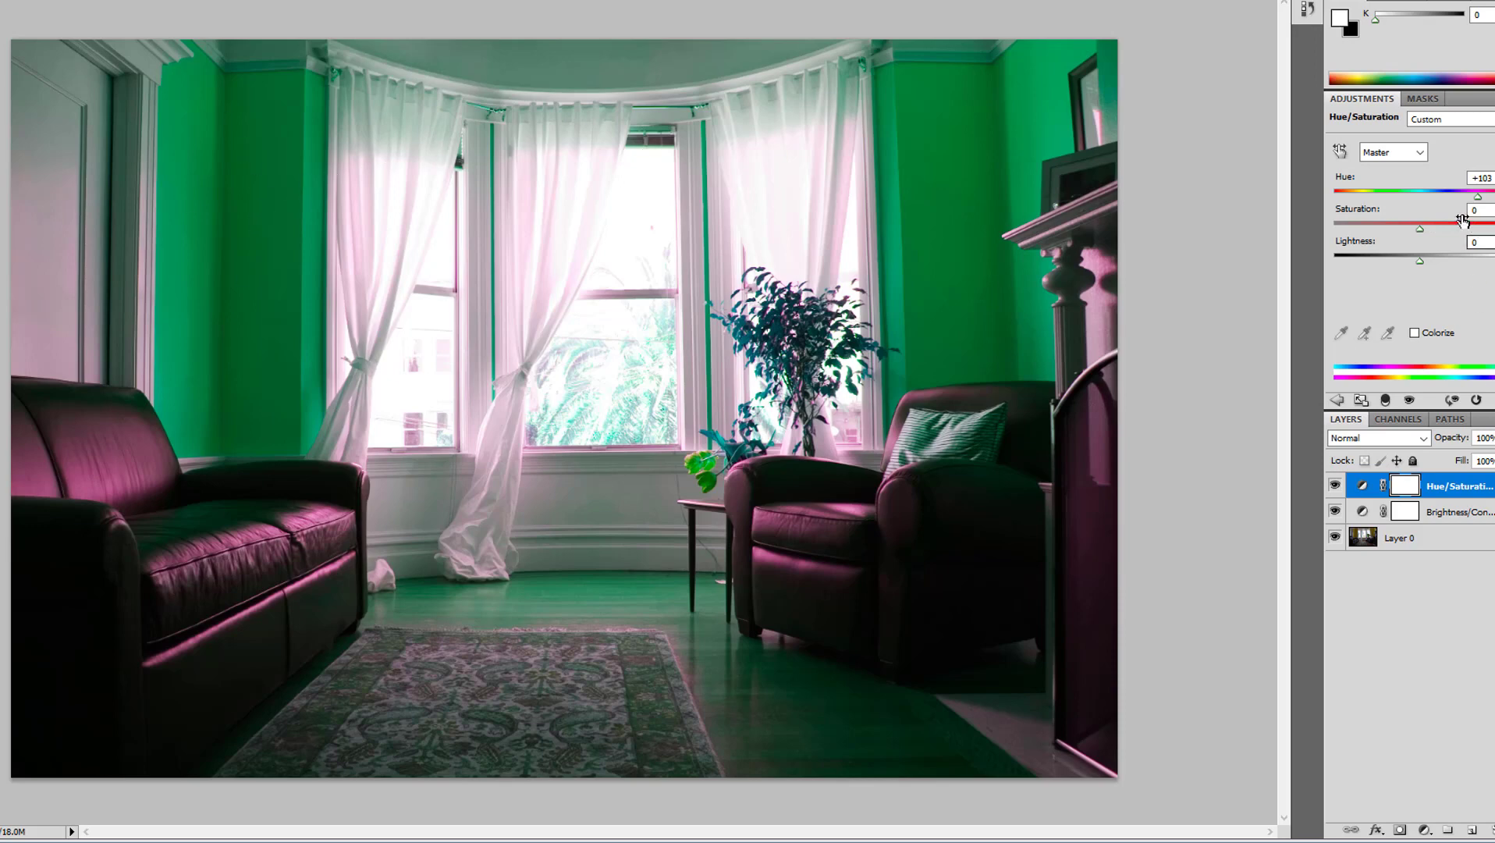
# Try lightness +17 and saturation +88 on the Hue/Saturation layer, resetting each value to 0 after its trial.
pyautogui.moveTo(1419, 259)
pyautogui.mouseDown()
pyautogui.moveTo(1372, 263)
pyautogui.moveTo(1456, 265)
pyautogui.moveTo(1435, 261)
pyautogui.mouseUp()
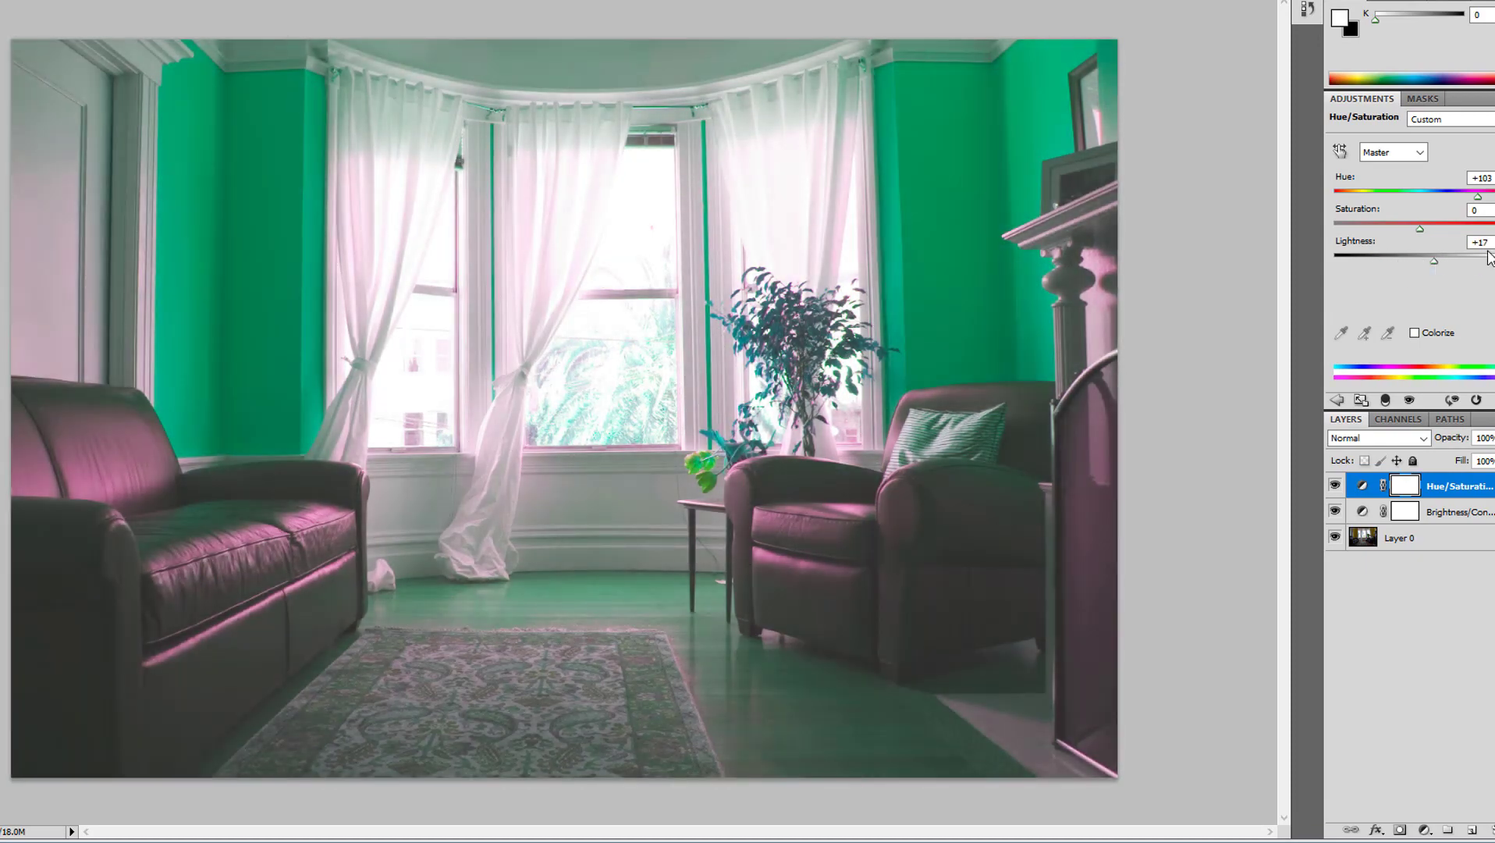
pyautogui.doubleClick(1477, 242)
pyautogui.write('0')
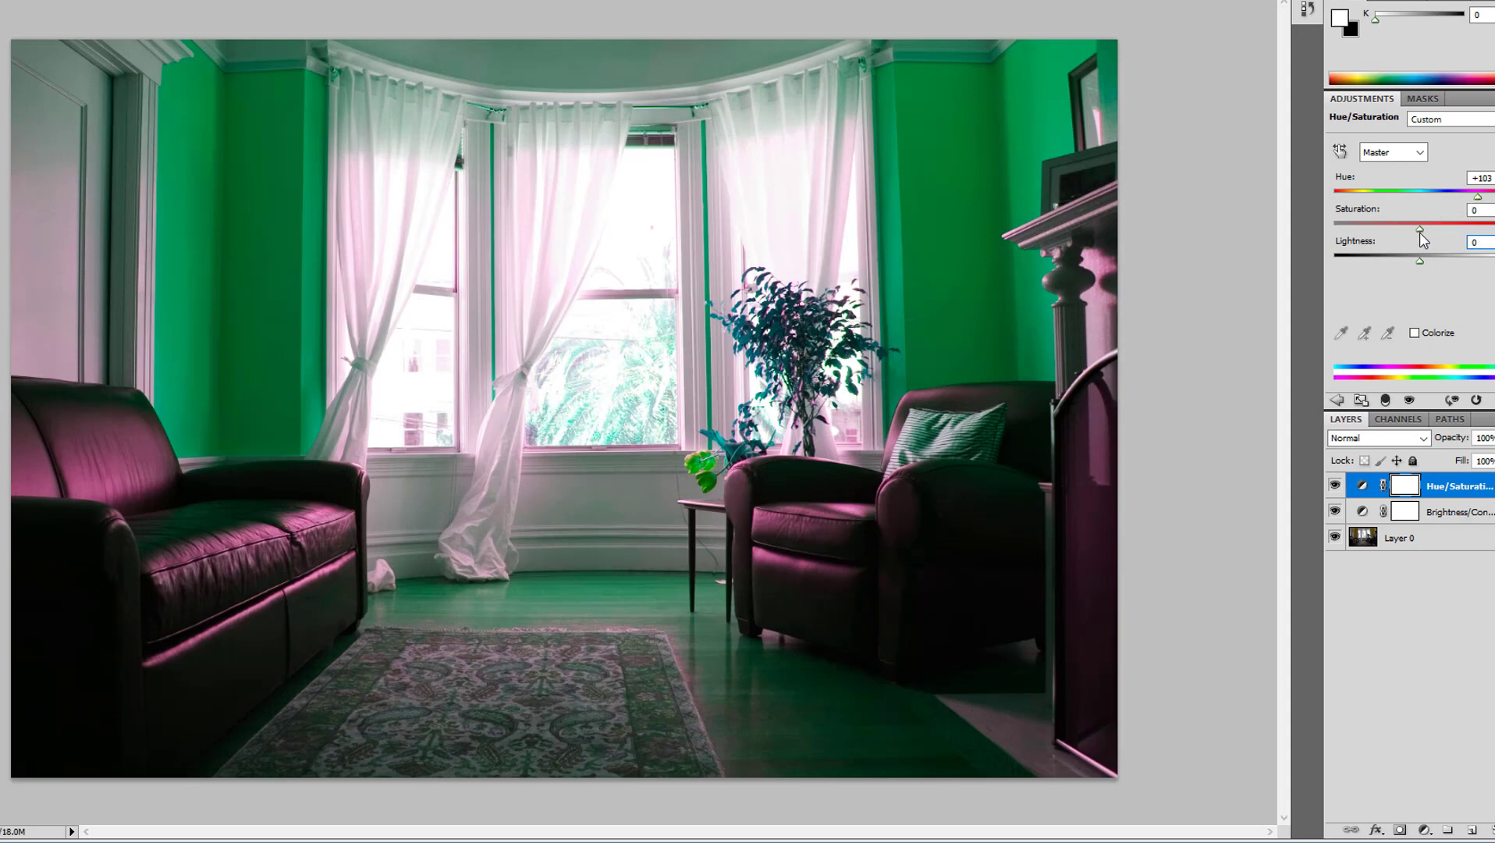
pyautogui.moveTo(1420, 229); pyautogui.dragTo(1494, 231)
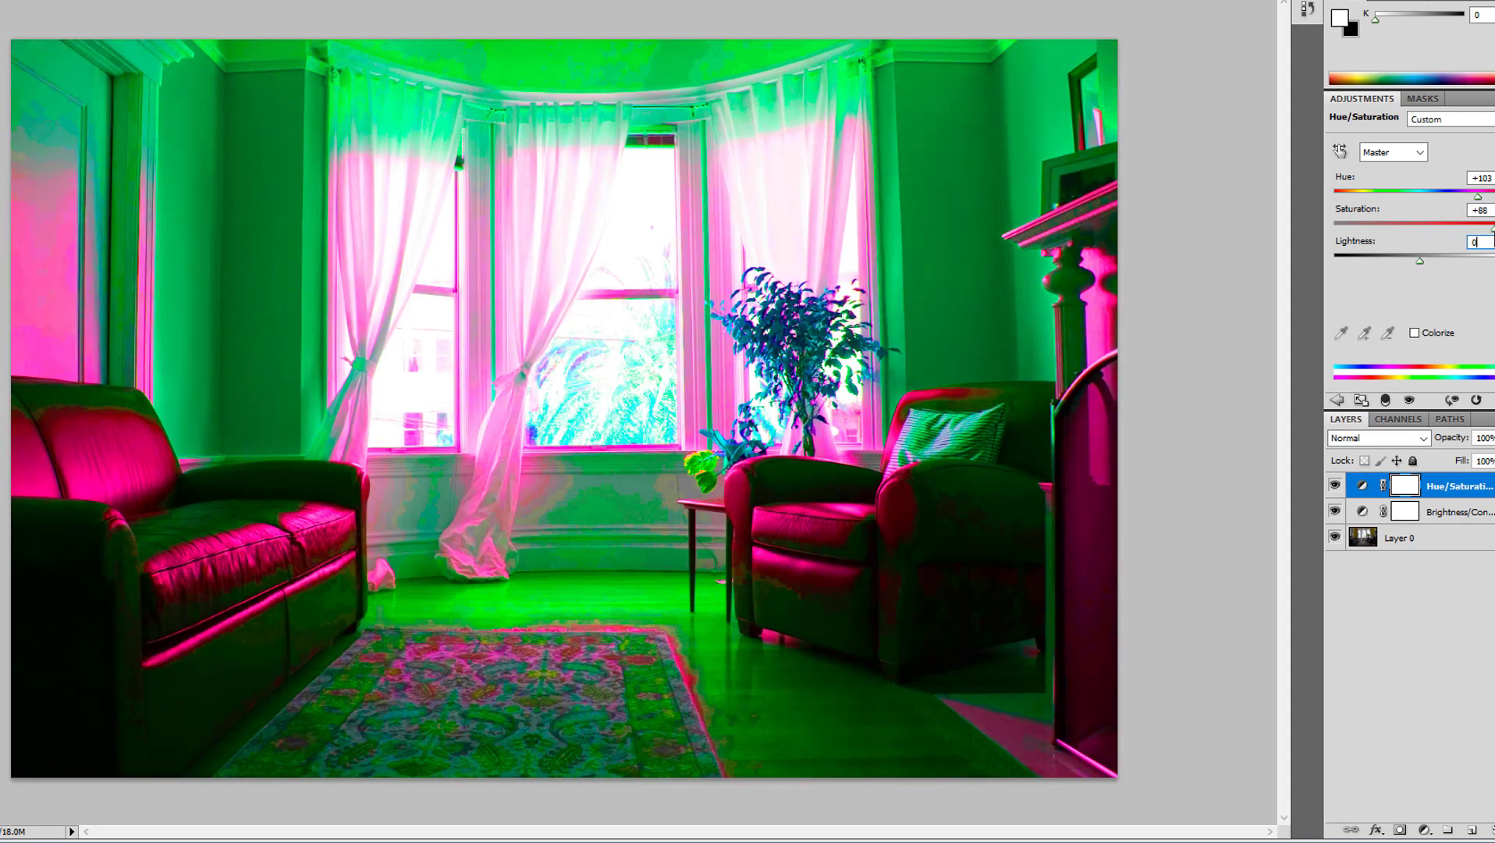
pyautogui.hotkey('shift', 'Tab')
pyautogui.write('0')
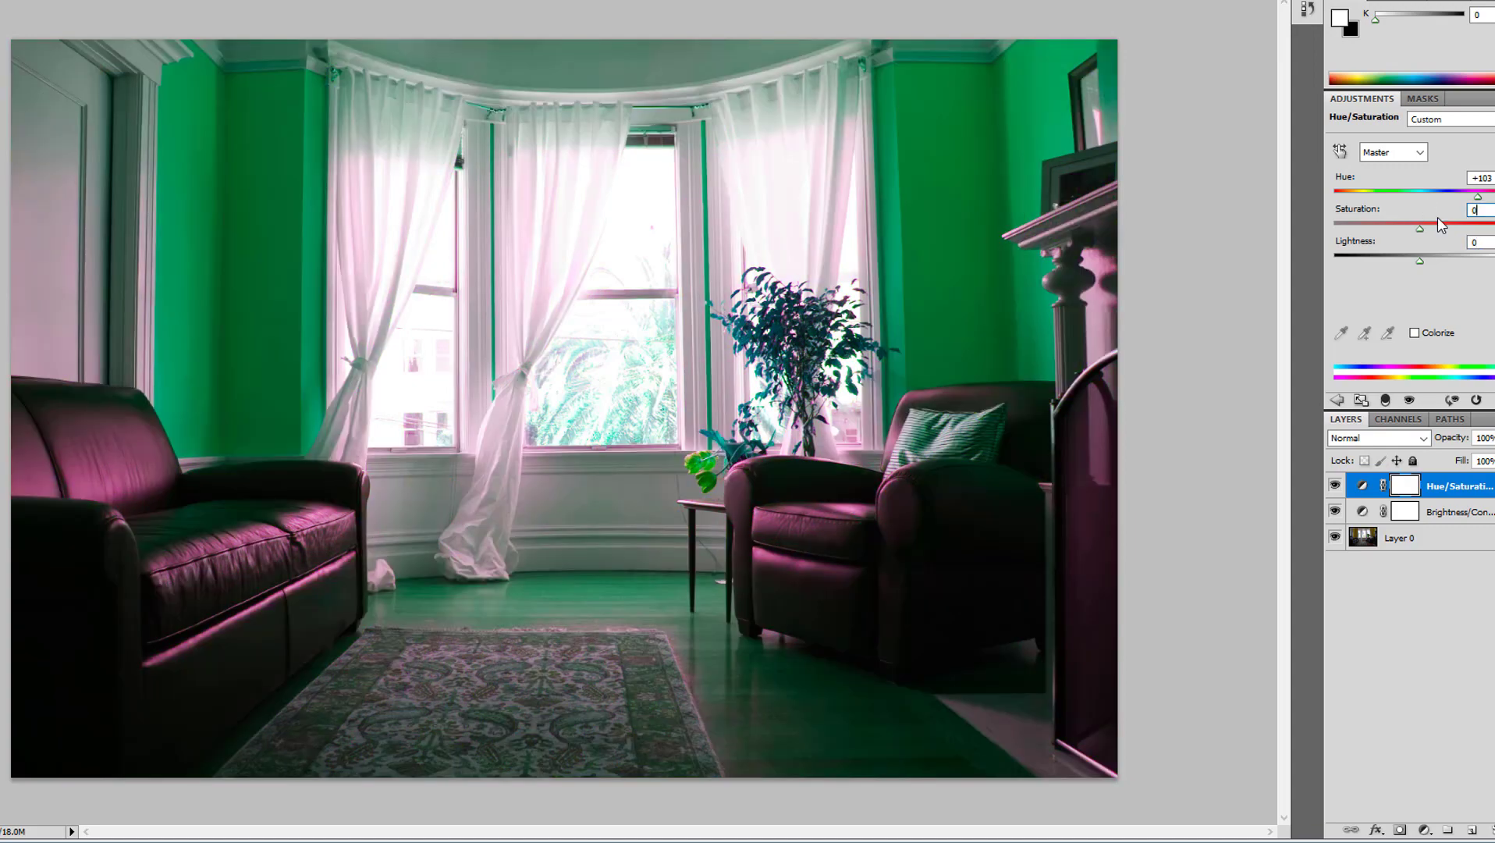
# Set the Hue/Saturation layer's hue to -157.
pyautogui.moveTo(1478, 197); pyautogui.dragTo(1343, 204)
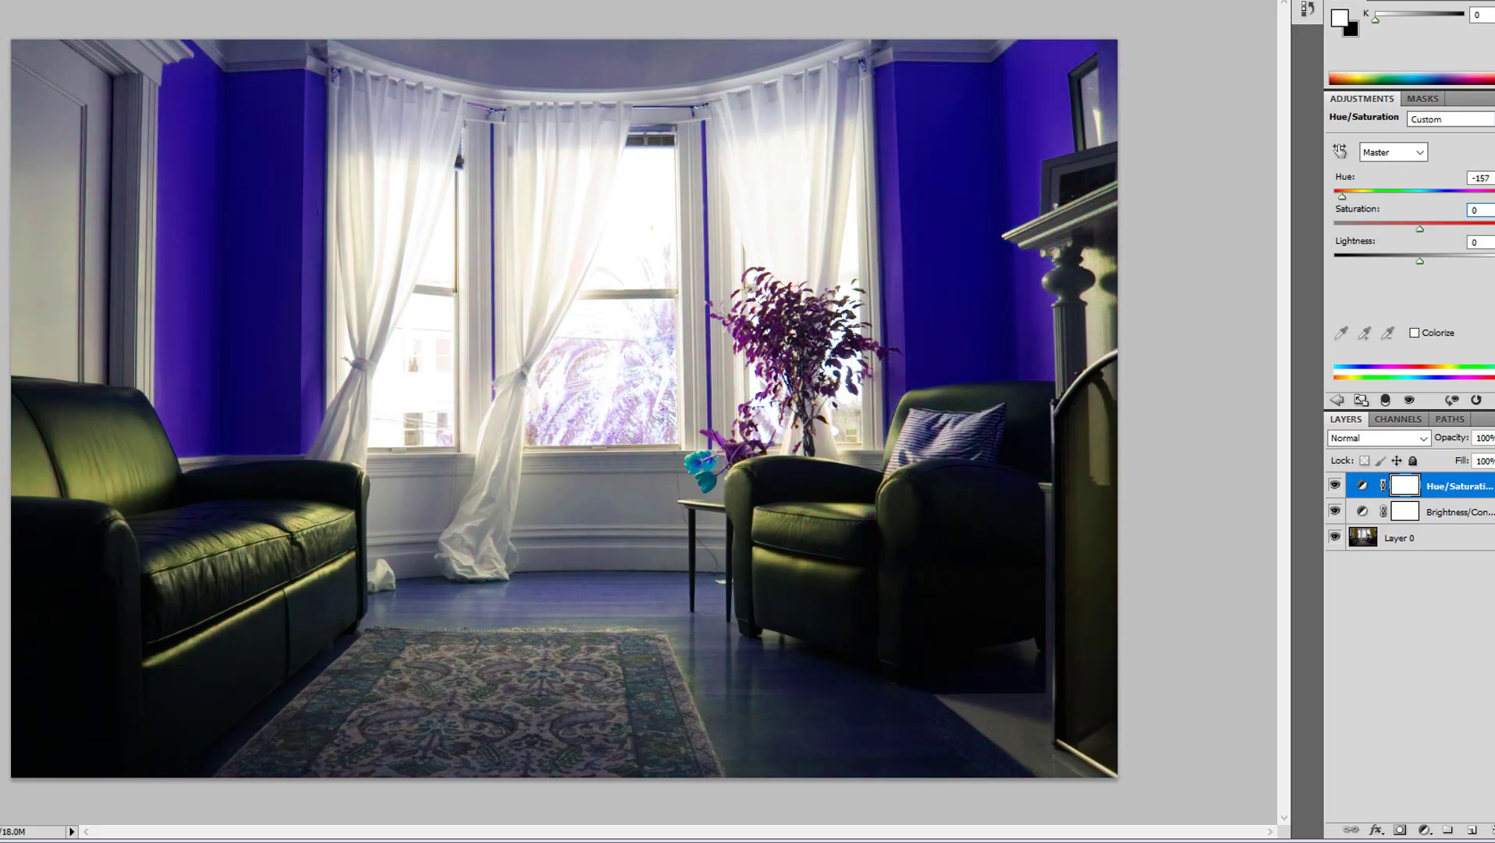
# Bring up the save dialog for a Hue/Saturation preset and dismiss it without saving.
pyautogui.click(1488, 98)
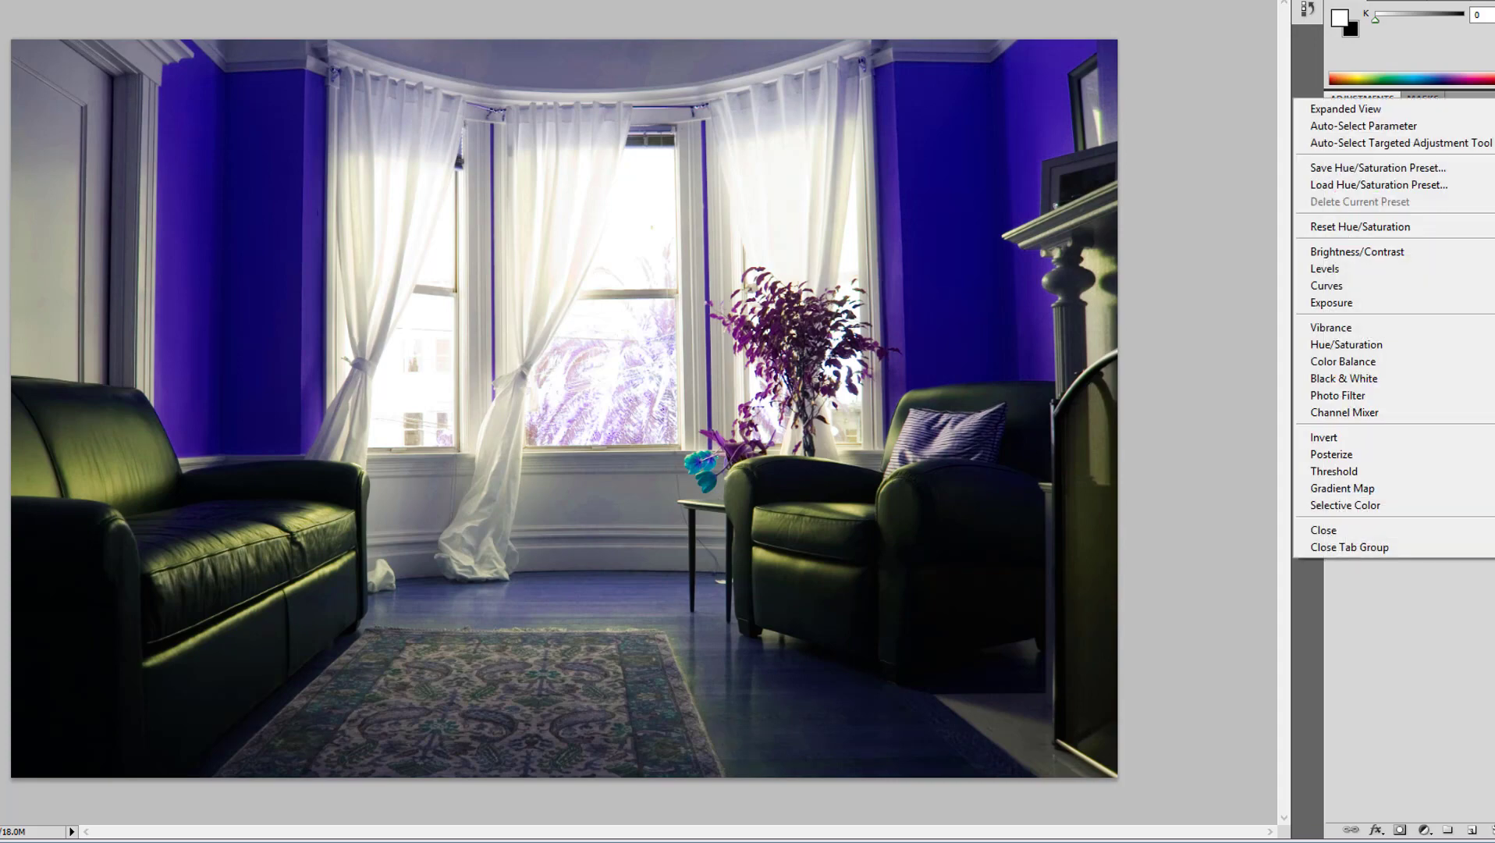
pyautogui.click(1480, 168)
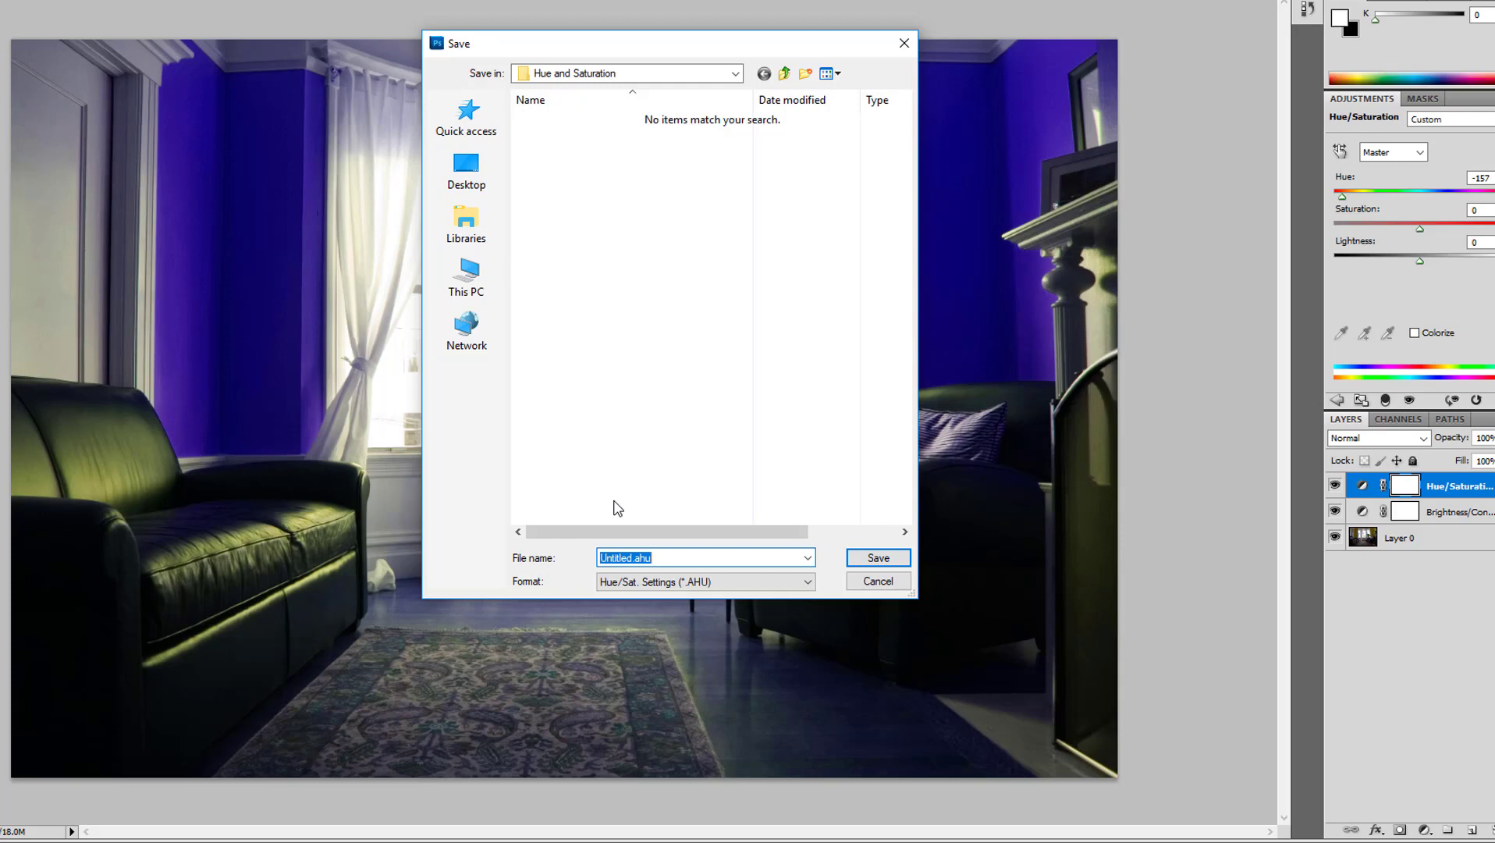
pyautogui.click(904, 43)
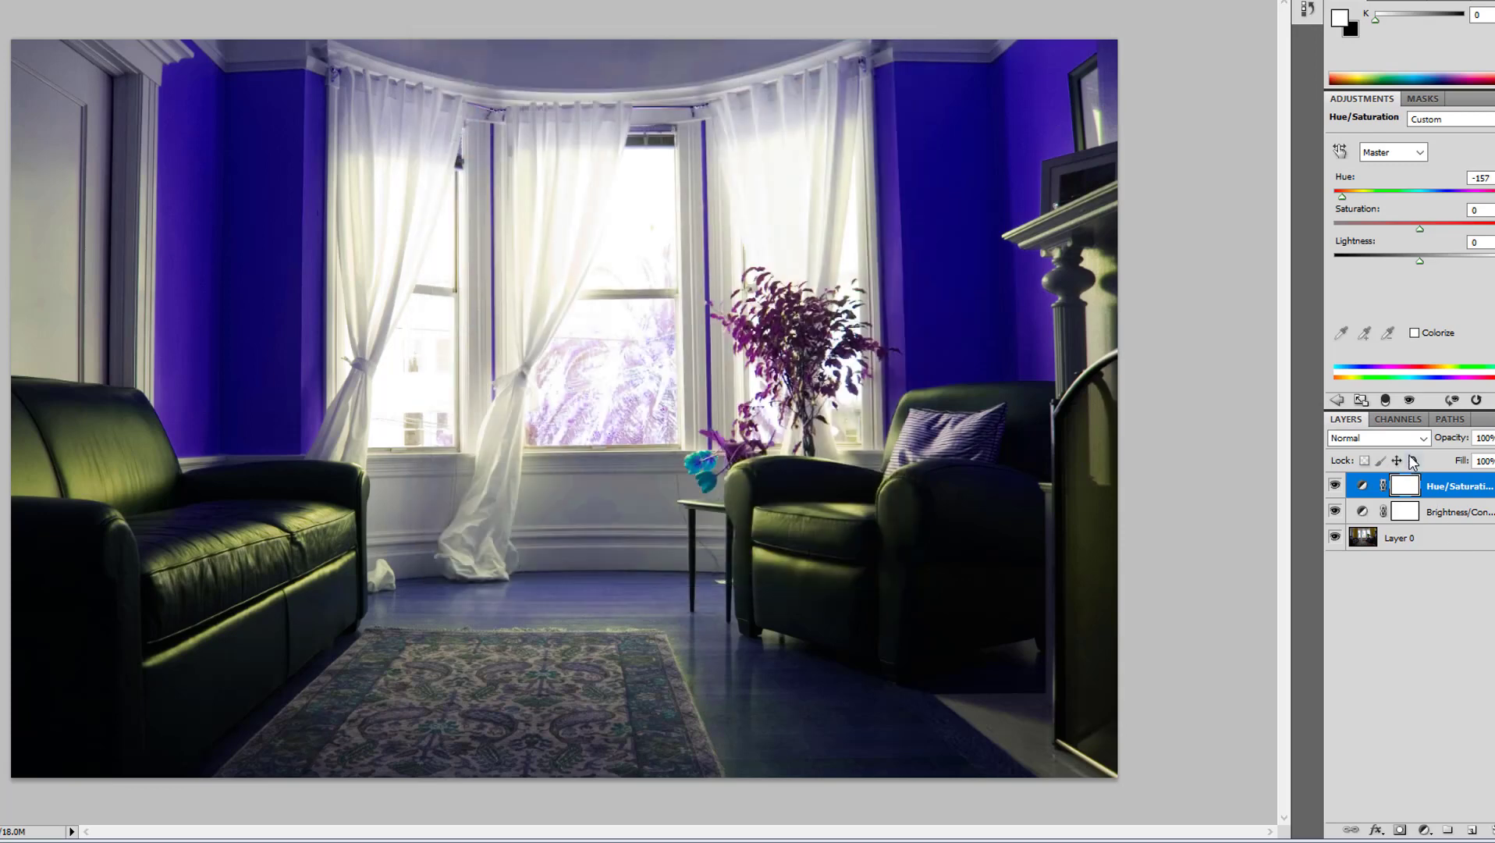
# Hide the Hue/Saturation layer and try the Overlay and Lighten blend modes on the Brightness/Contrast layer before setting it to Darken.
pyautogui.click(1335, 485)
pyautogui.click(1432, 515)
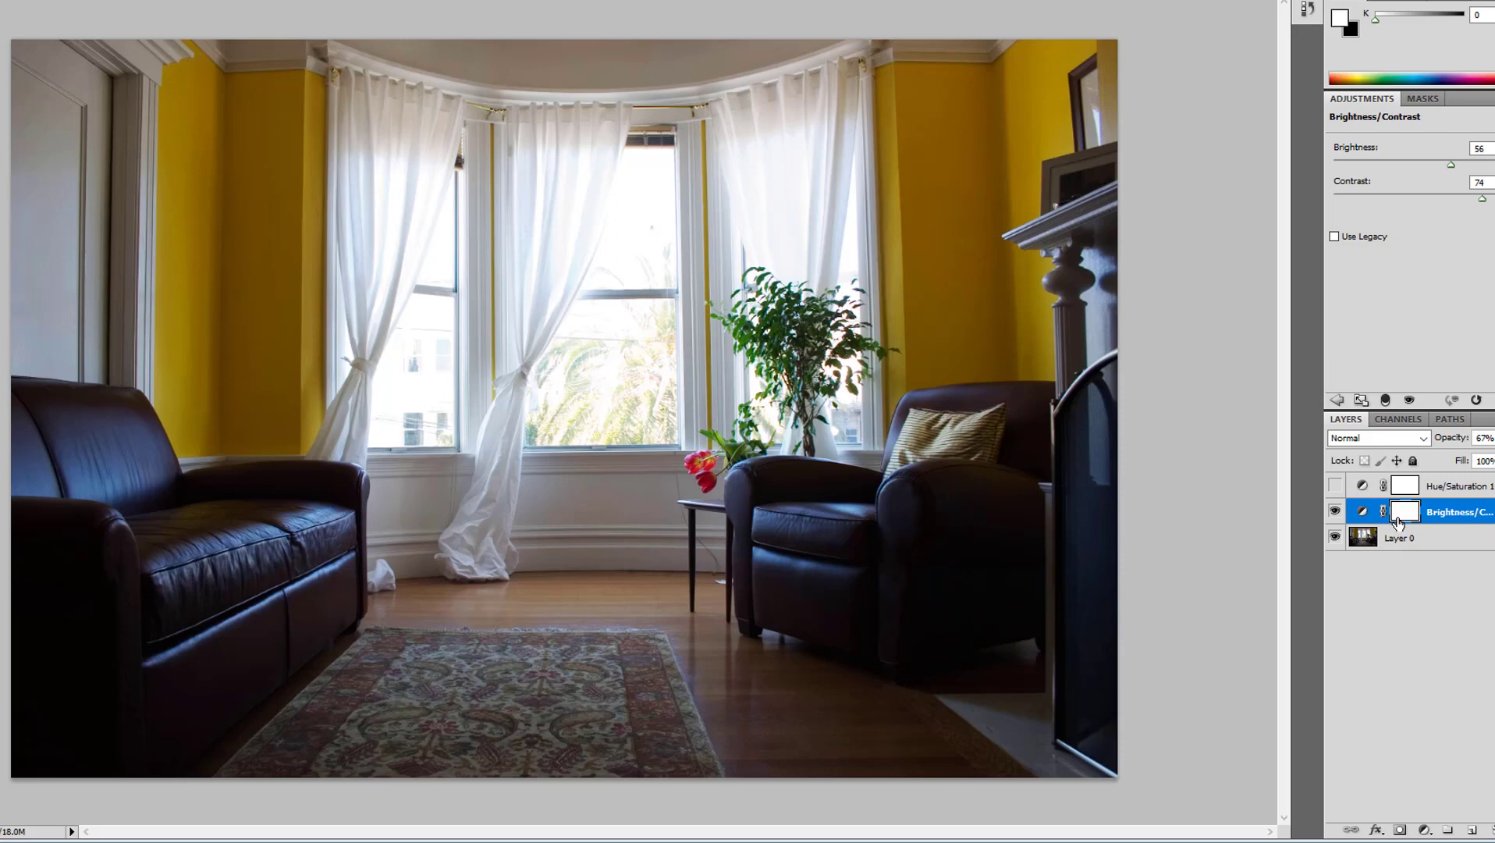
pyautogui.click(1364, 439)
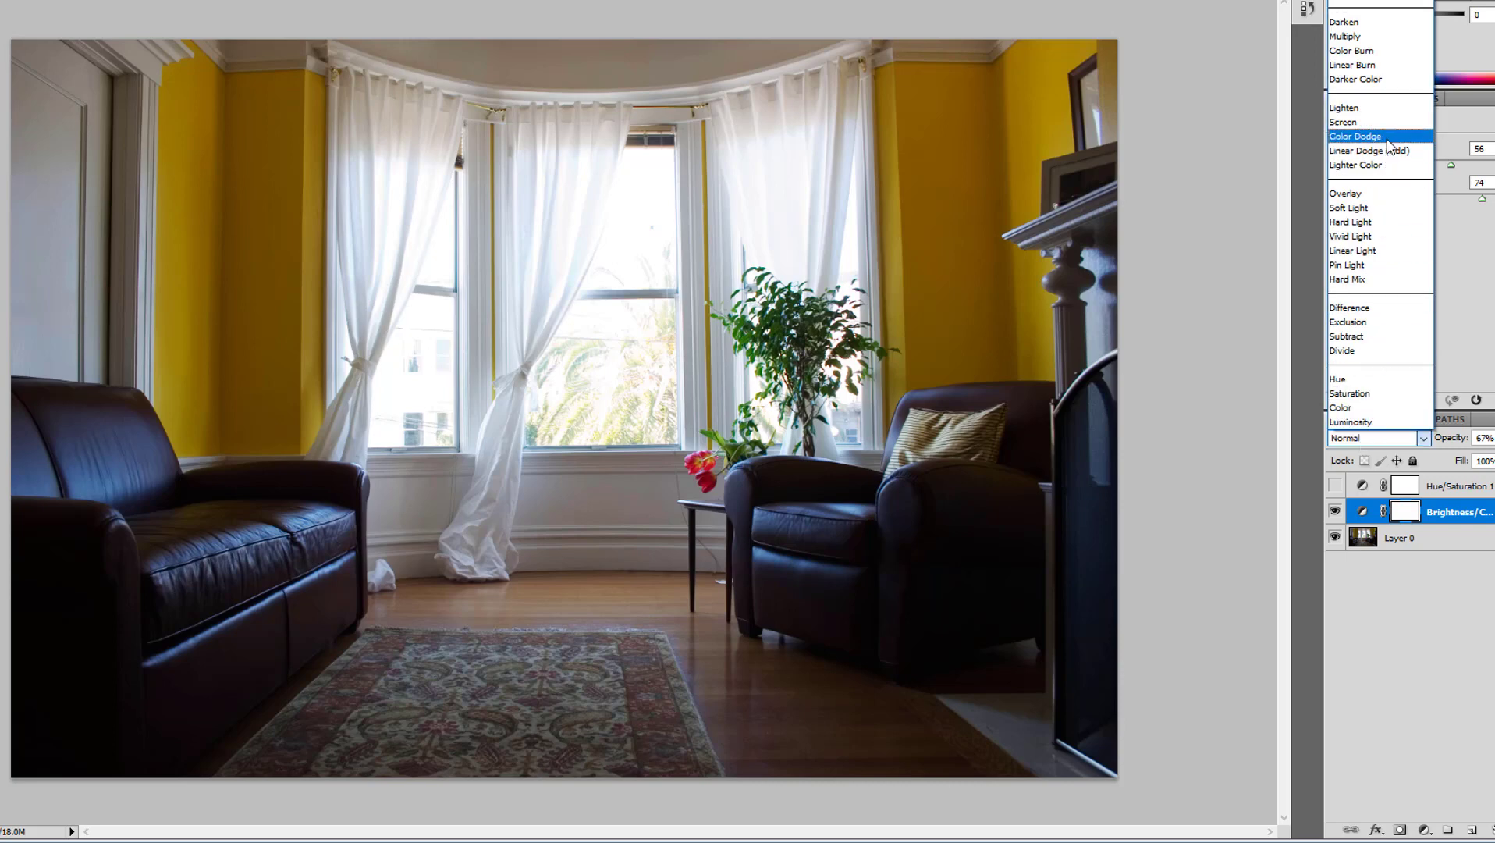
pyautogui.click(1382, 193)
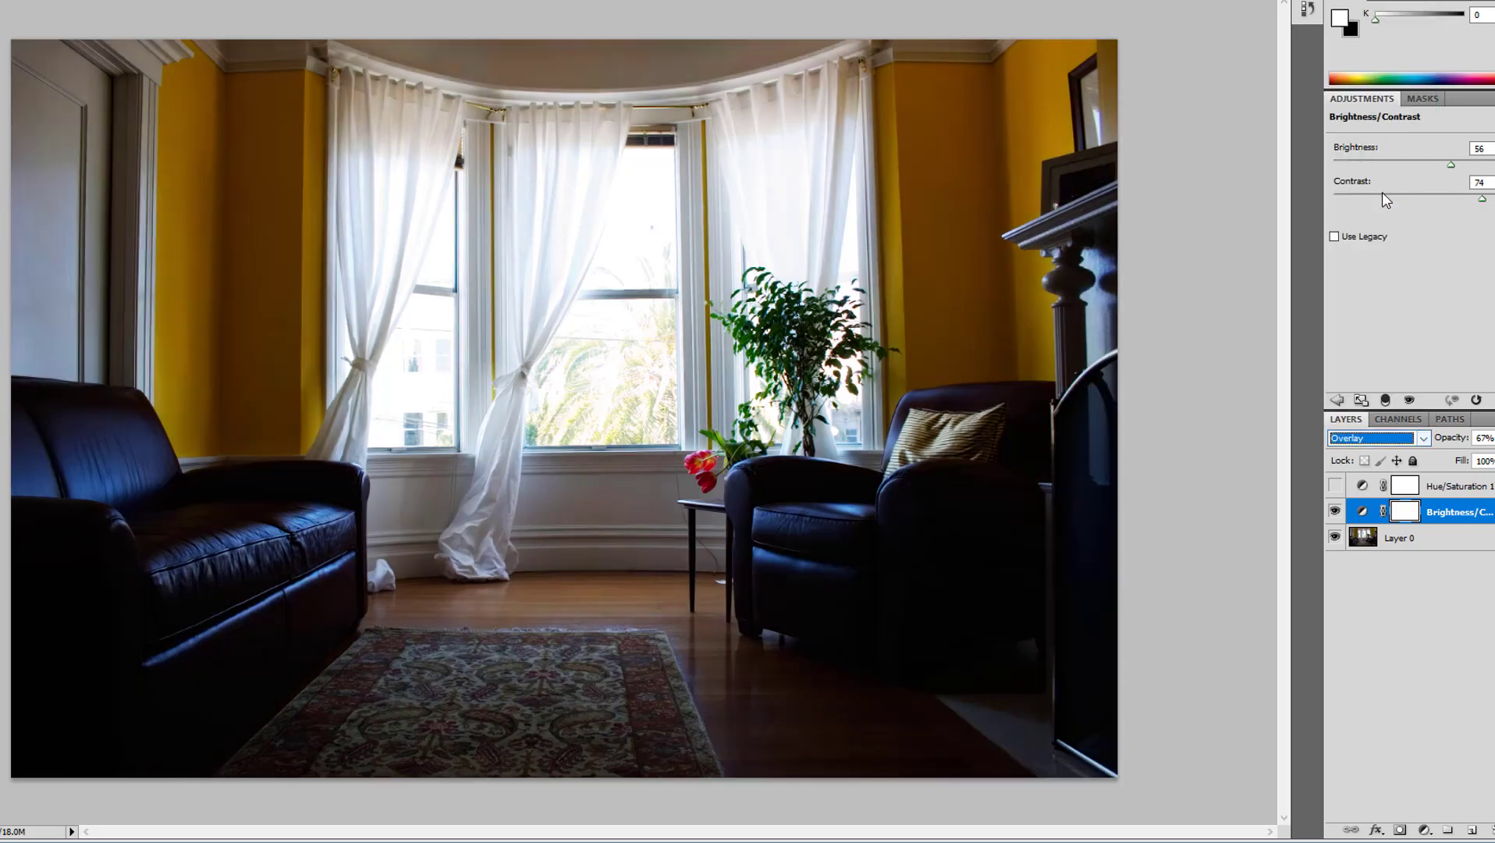
pyautogui.click(1382, 442)
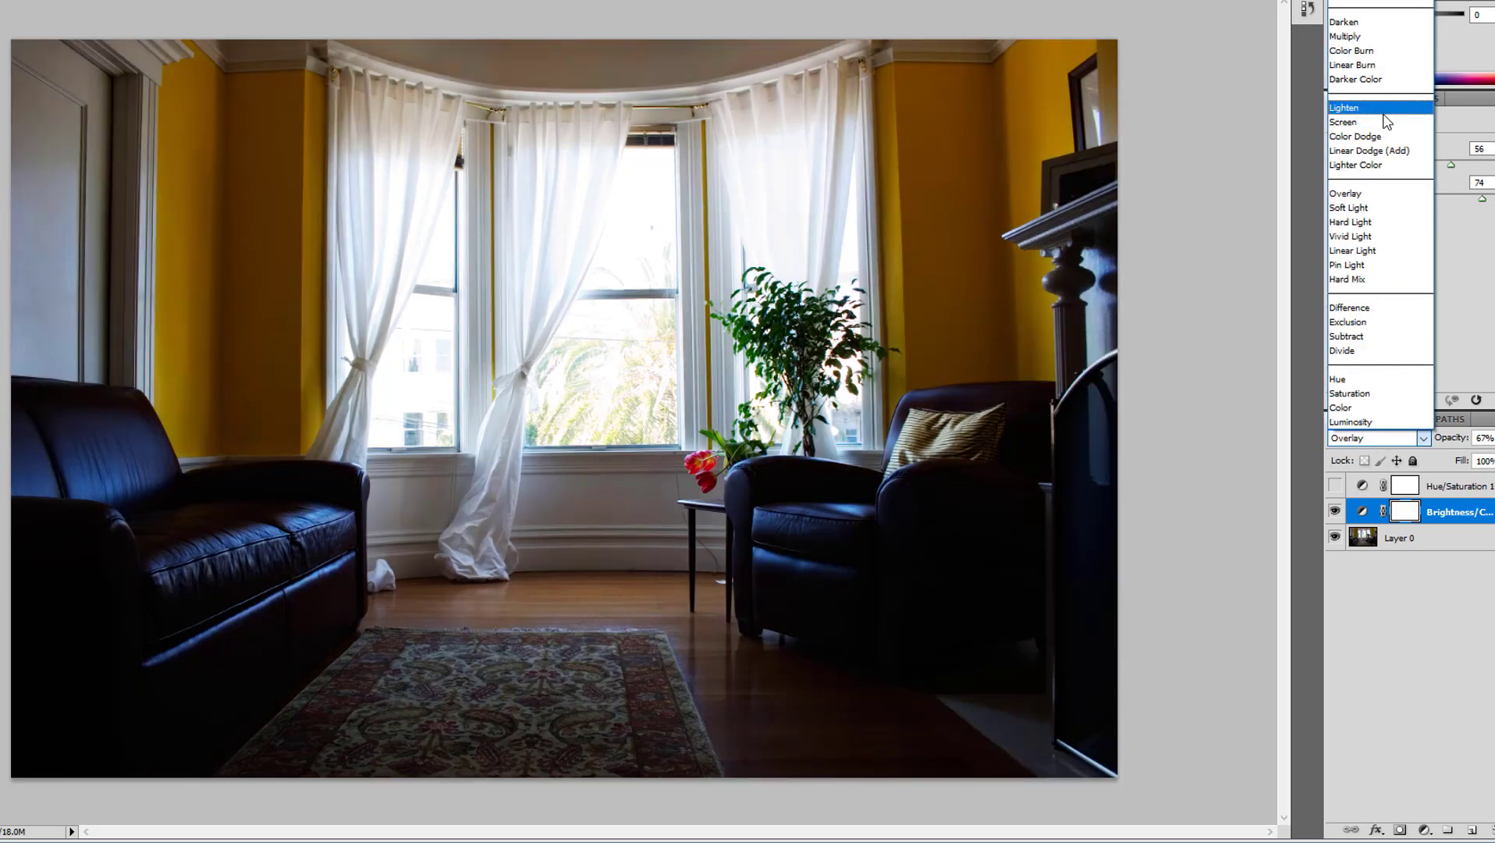
pyautogui.click(1383, 114)
pyautogui.click(1358, 438)
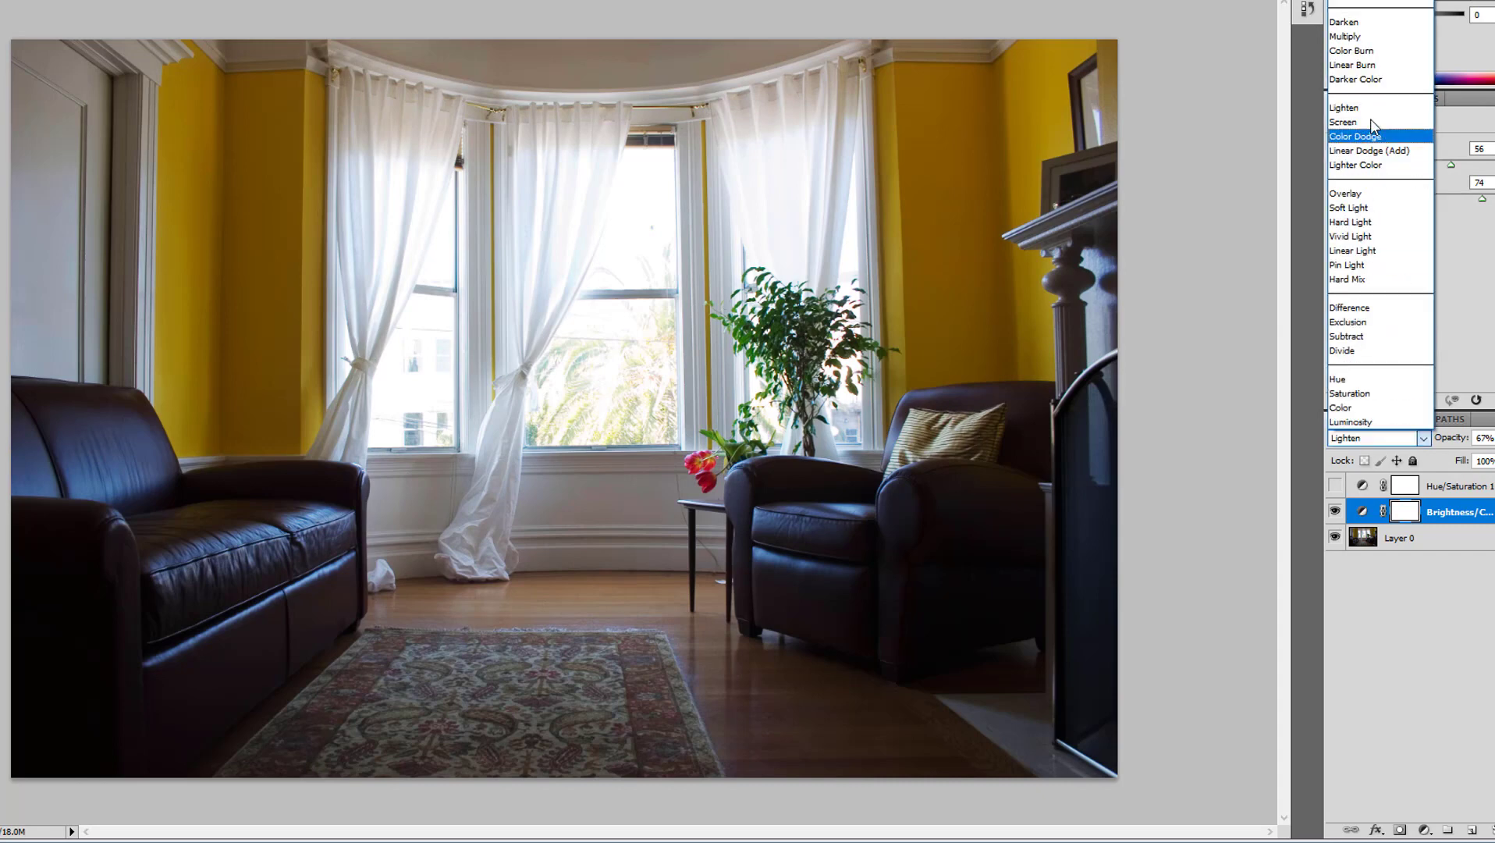
pyautogui.click(1362, 23)
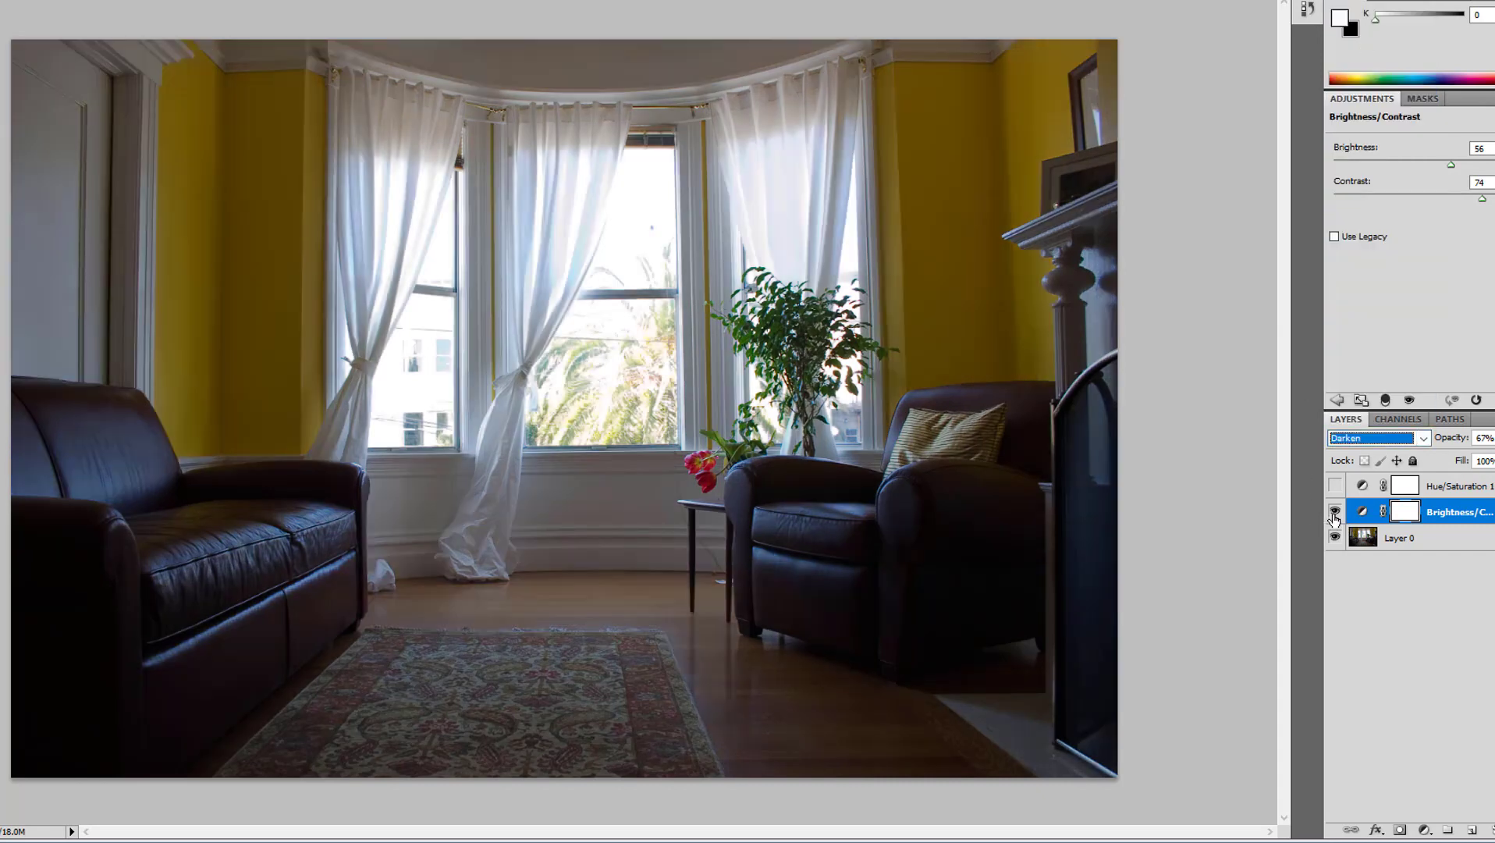
# Add a Vibrance adjustment layer above the Brightness/Contrast layer with vibrance +51 and saturation -78.
pyautogui.click(1425, 831)
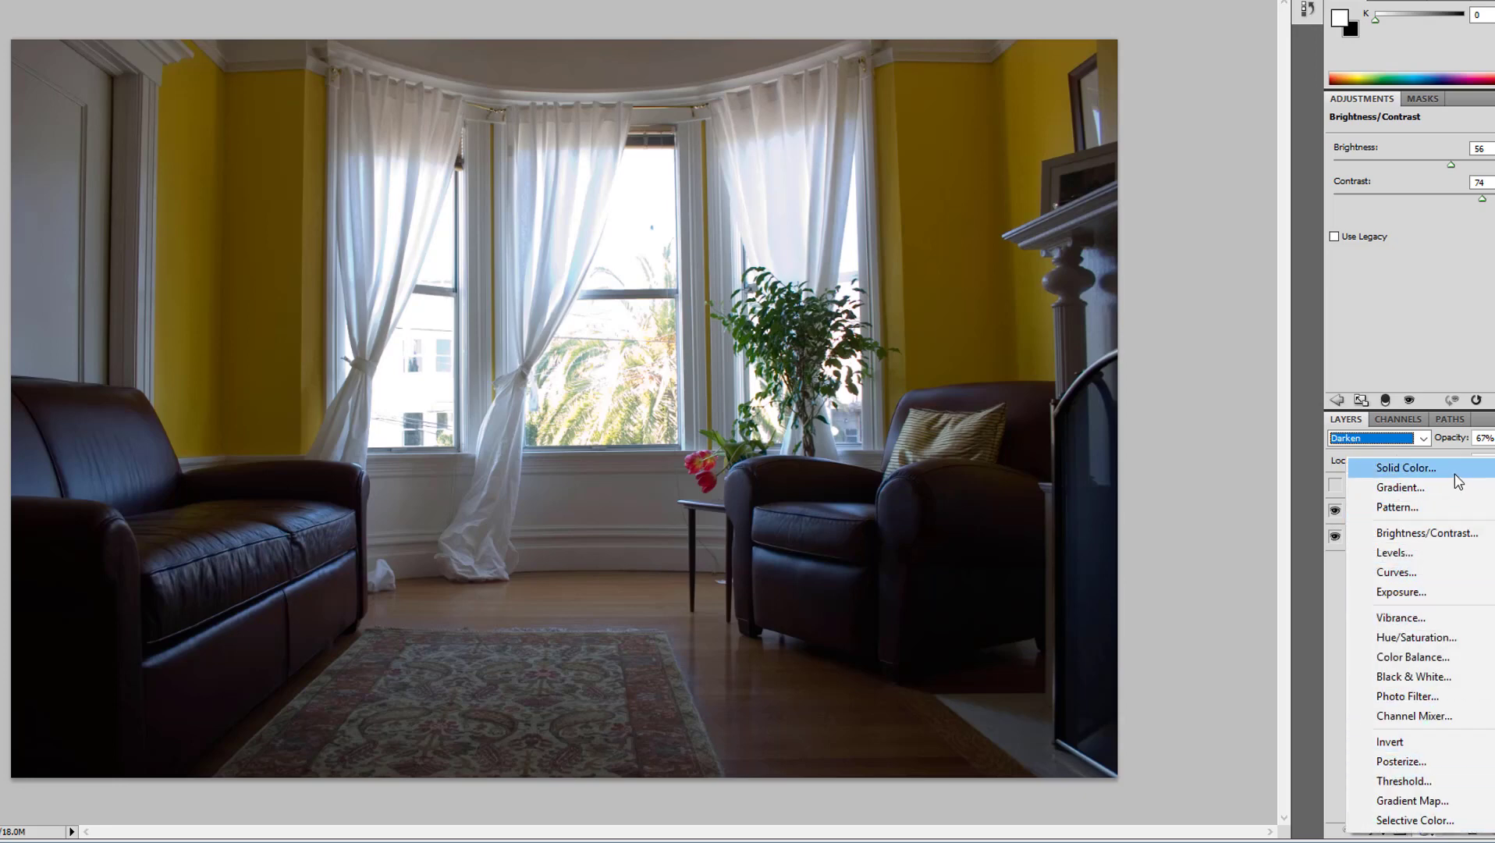
pyautogui.click(1423, 621)
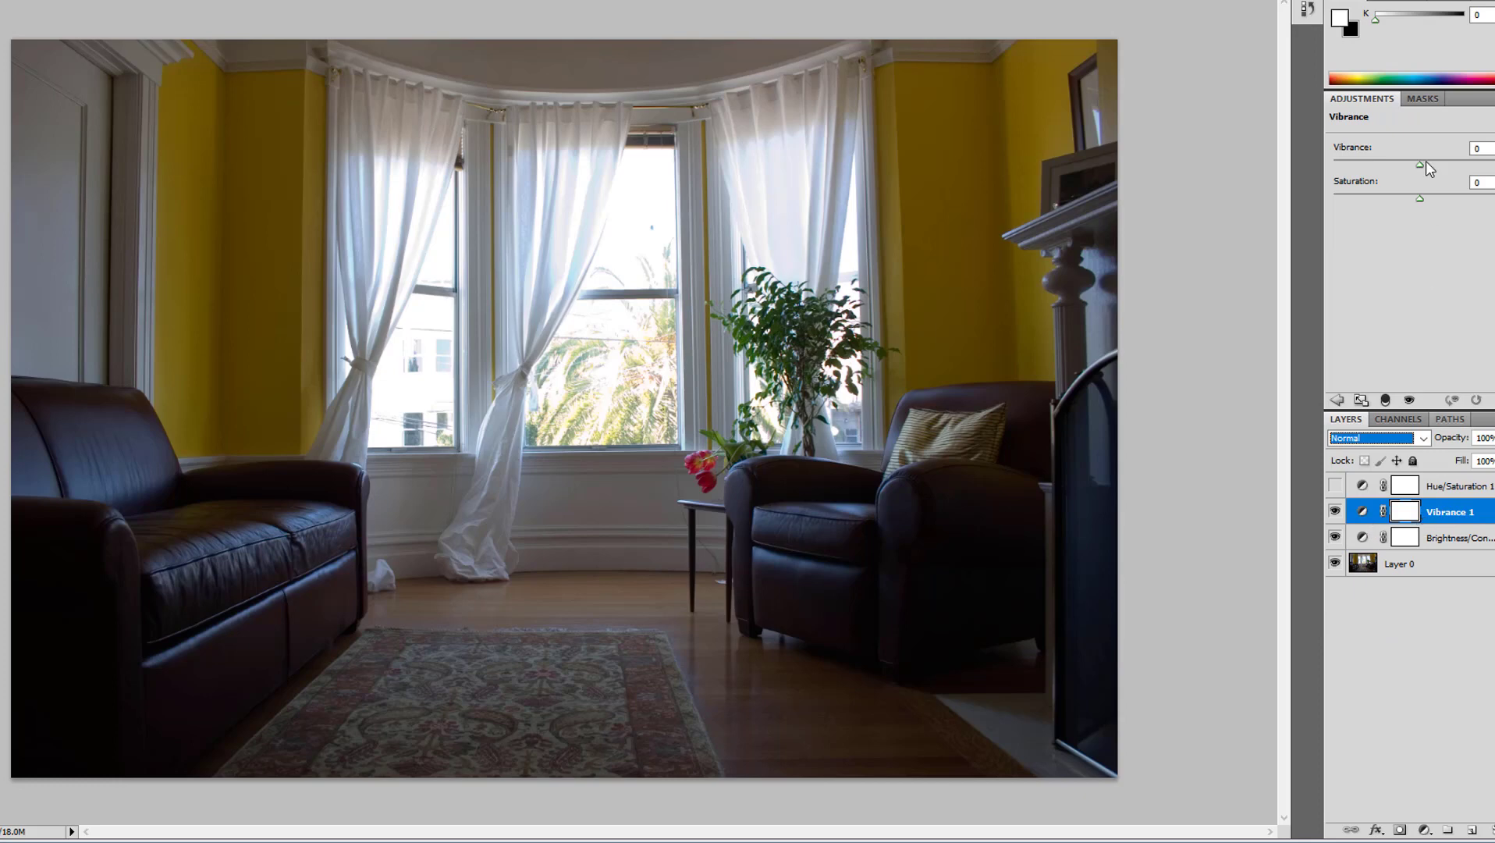
pyautogui.click(1418, 163)
pyautogui.moveTo(1458, 168); pyautogui.dragTo(1465, 168)
pyautogui.moveTo(1375, 206); pyautogui.dragTo(1353, 212)
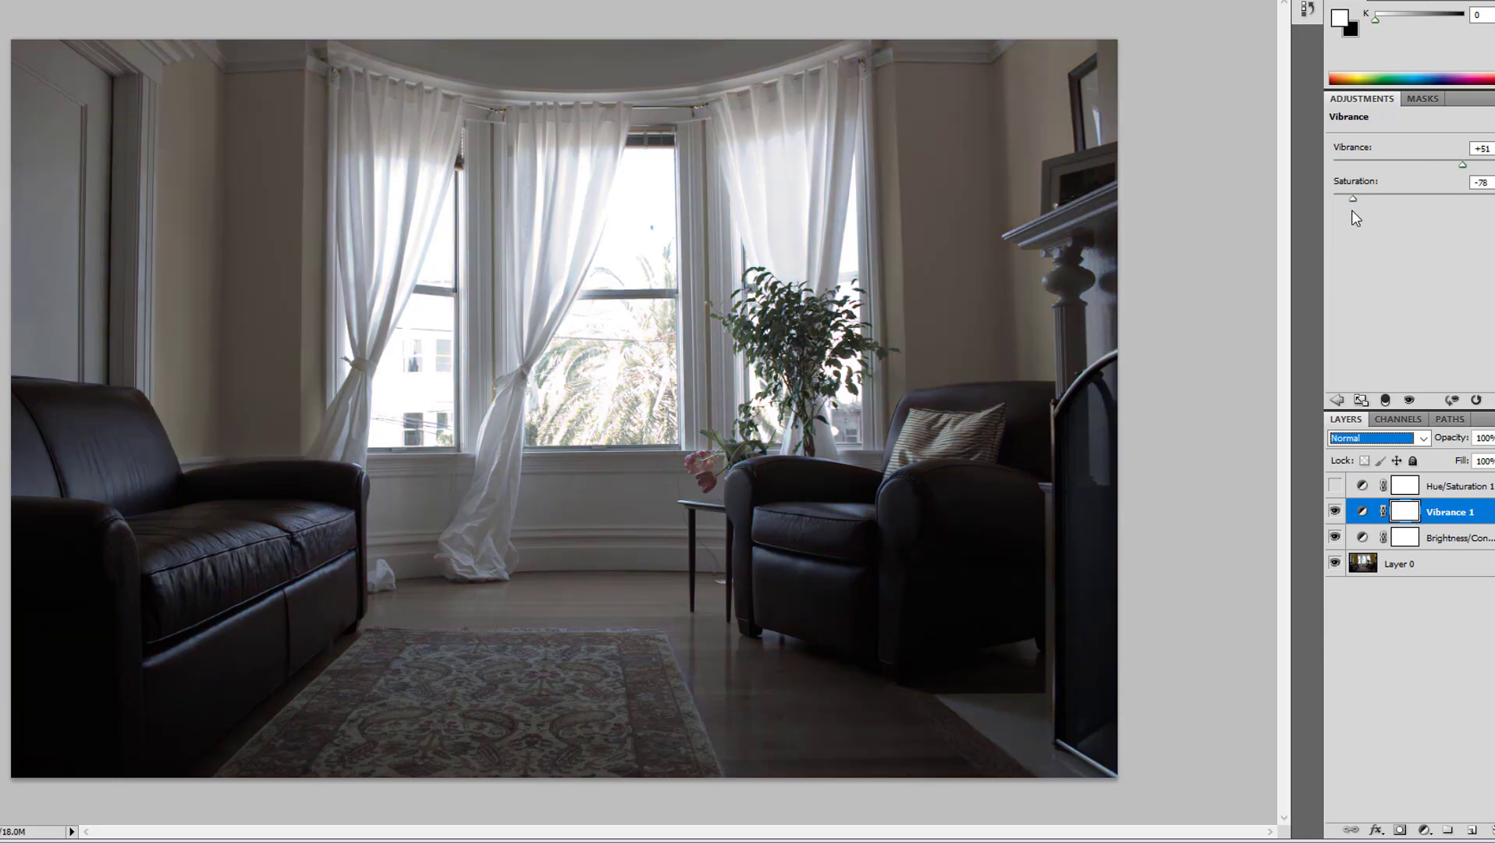